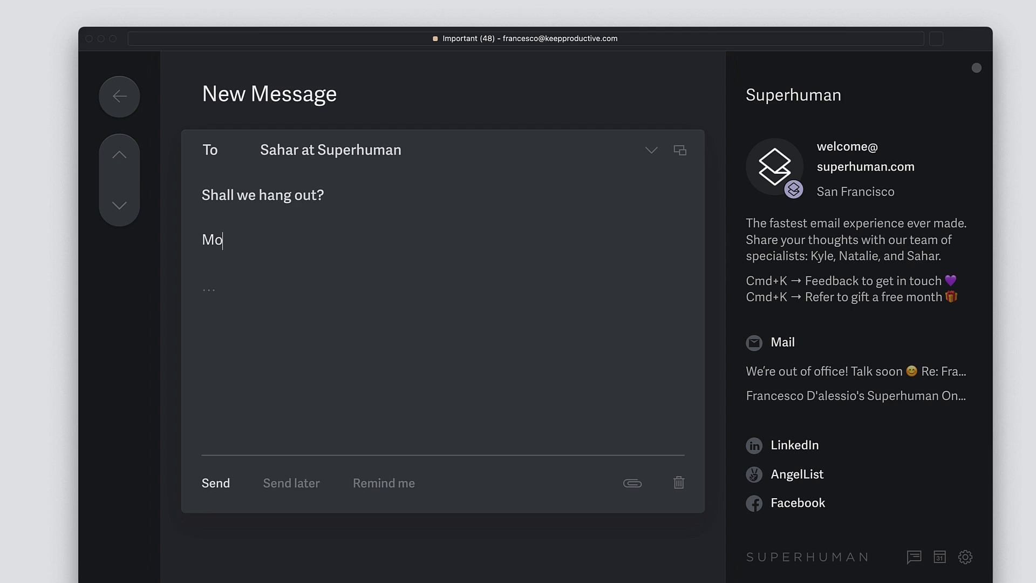
Draft the Monday at 3pm proposal, add an 11:45 calendar event, and schedule sending for 9am Tokyo.
text(nday at 3pm?)
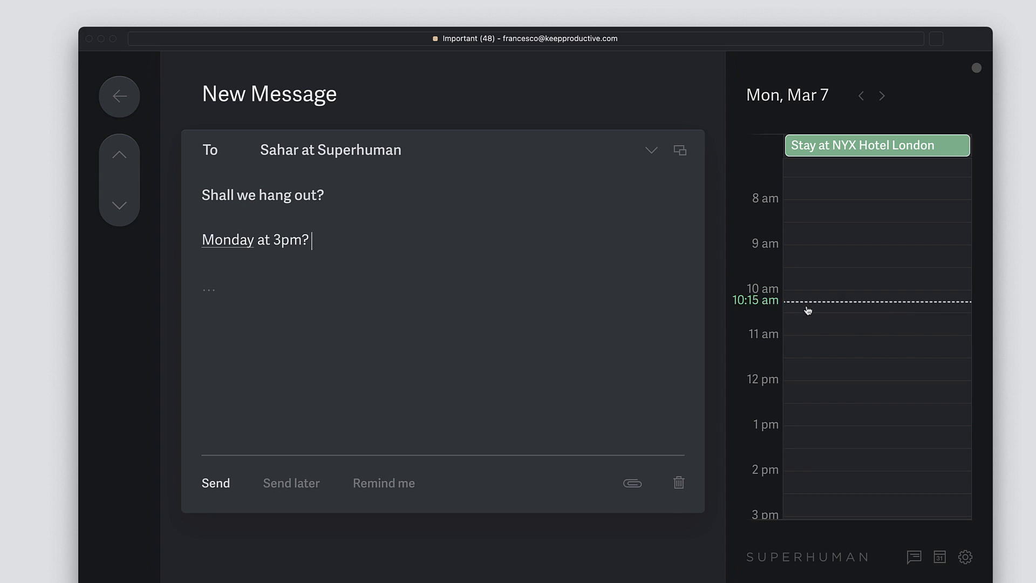
click(829, 380)
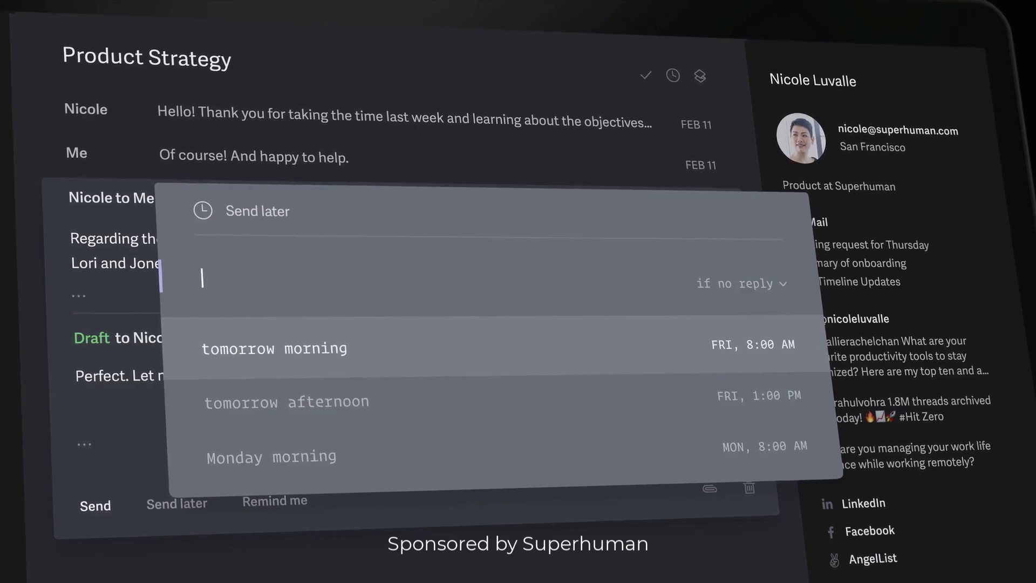
text(9am tokyo)
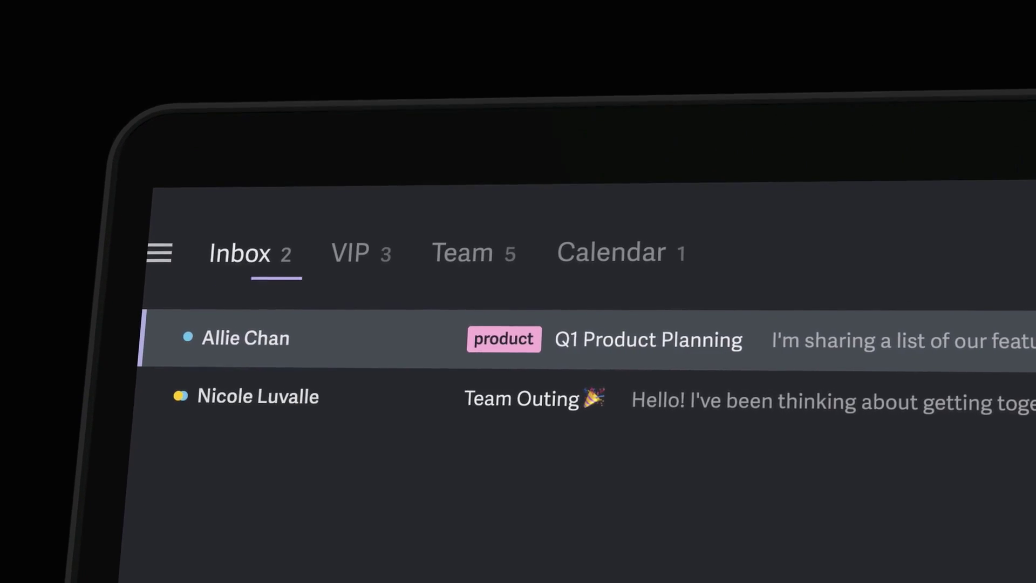
Cycle the split inbox tabs from Inbox through VIP to Team.
key(Tab)
key(Tab)
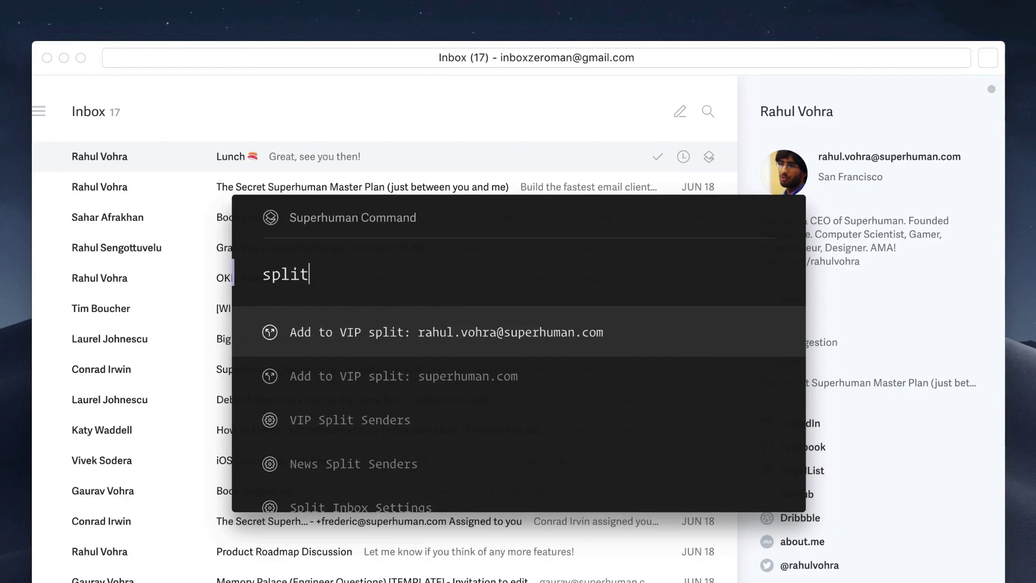
Add the sender to the VIP split and mark all four VIP conversations done.
text(t)
key(Return)
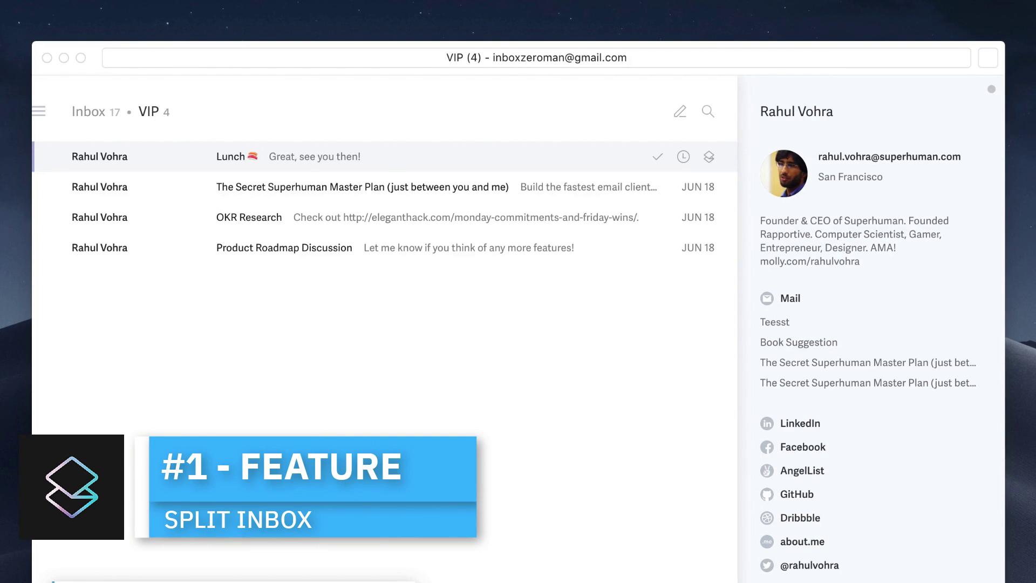
key(Return)
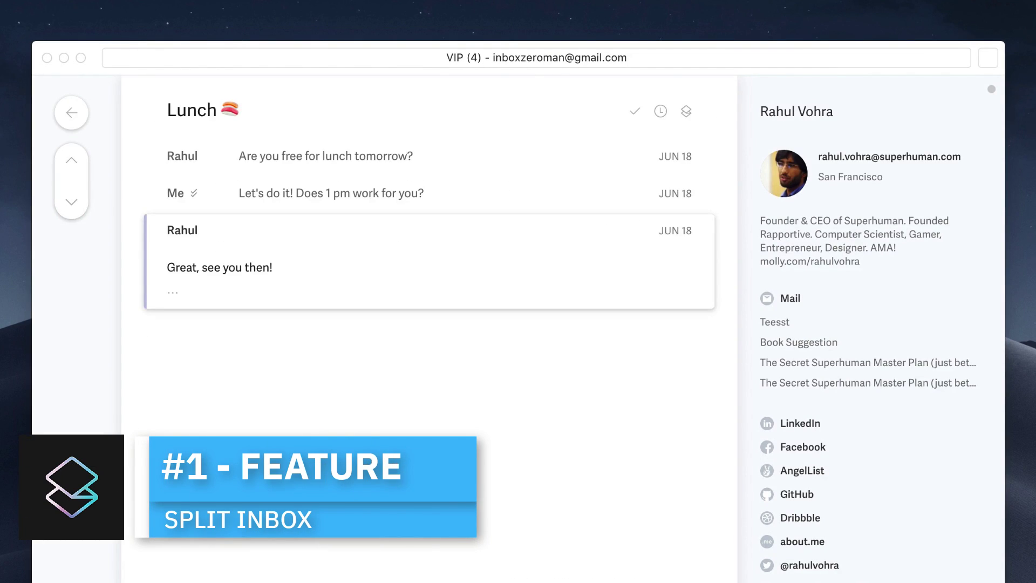
key(e)
key(e)
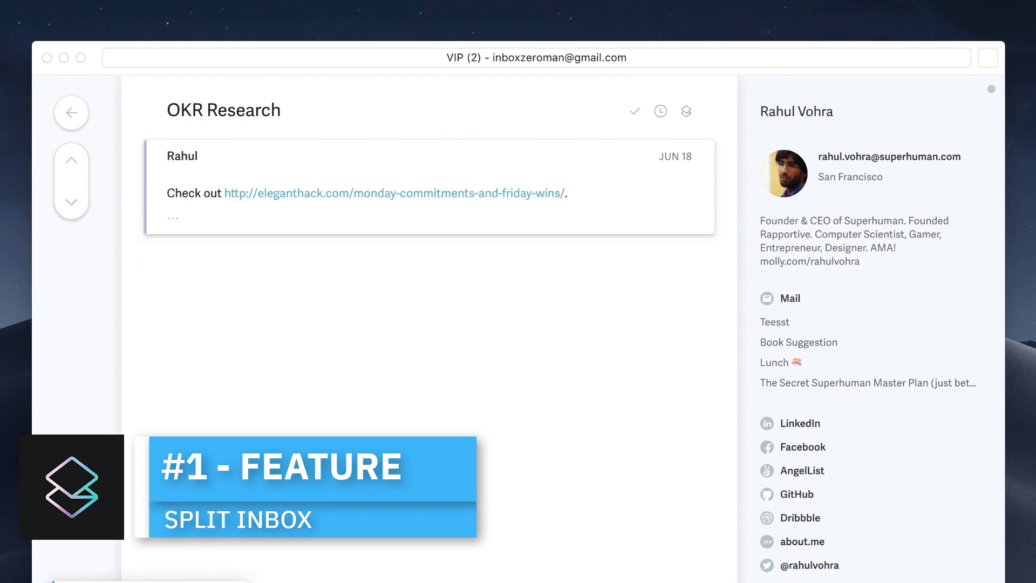
key(e)
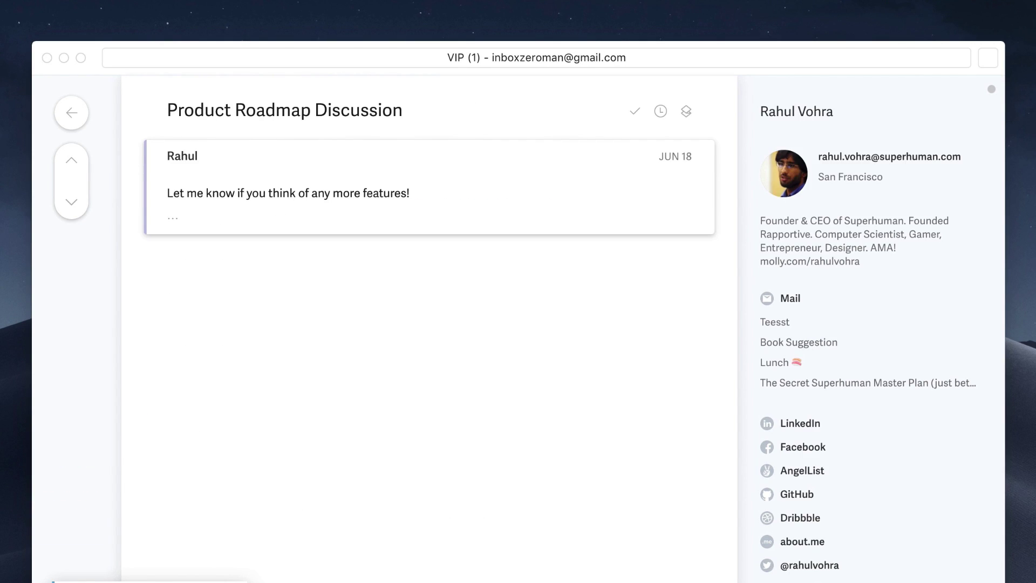
key(e)
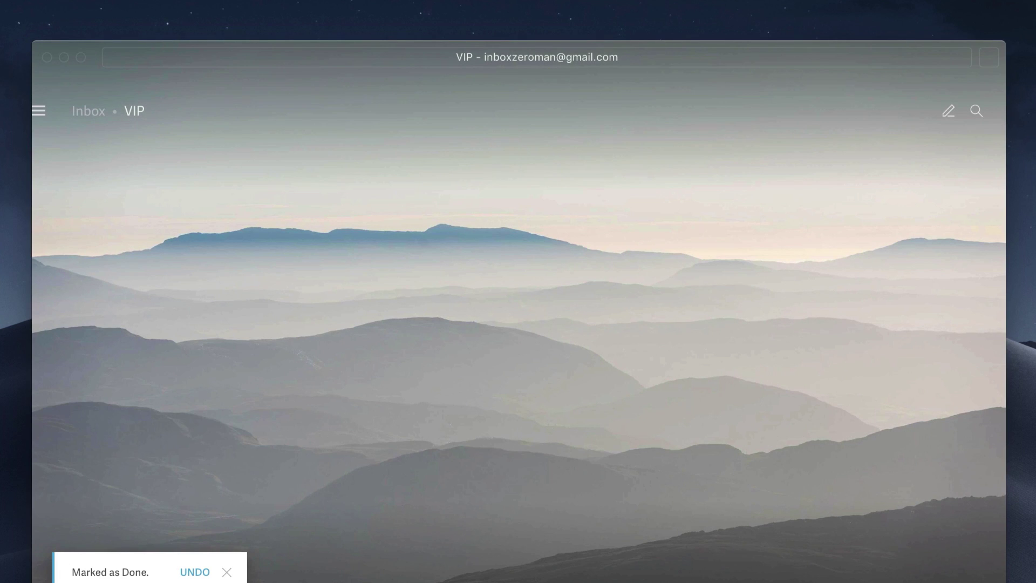
Return to the main inbox and create a Google Docs split inbox.
key(Tab)
key(super+k)
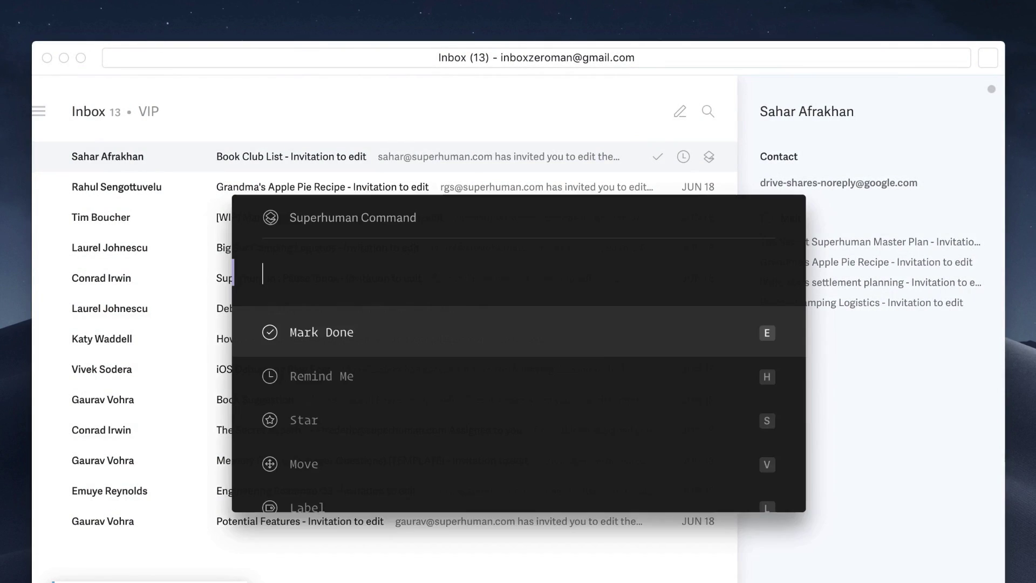
text(split)
key(Return)
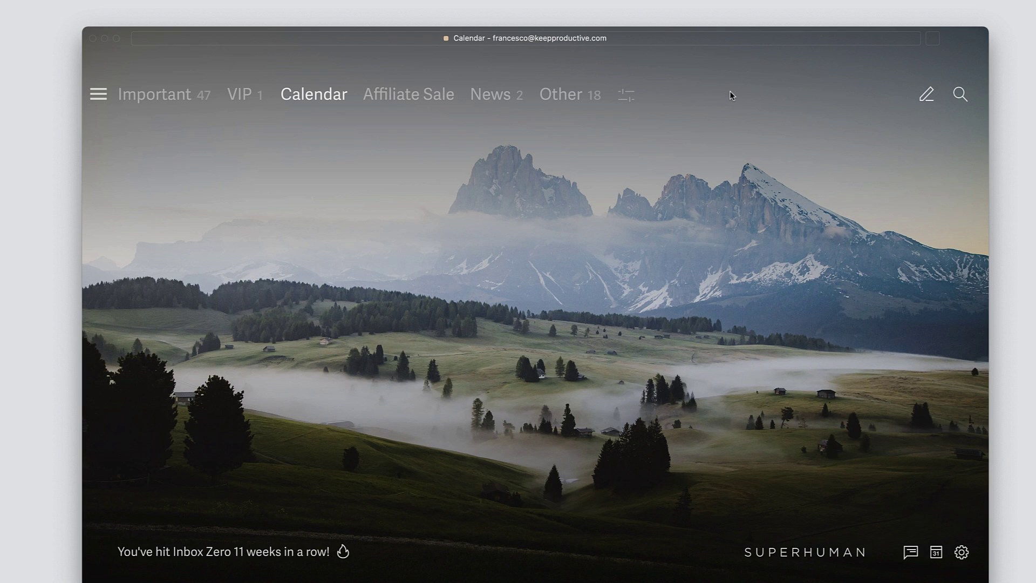
Review the Split Inbox Settings, close them, and switch to the News split.
key(super+k)
text(split)
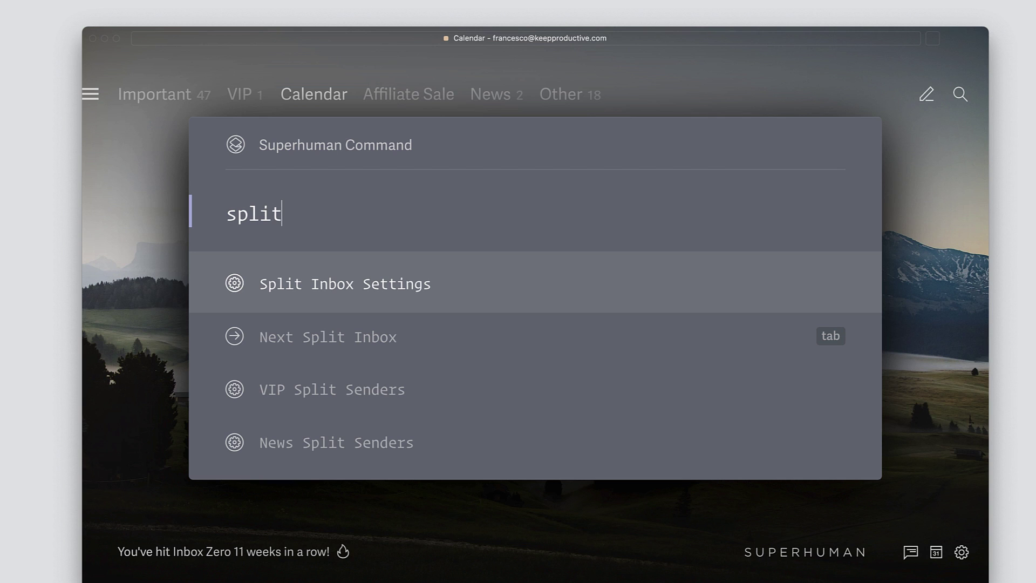
key(Return)
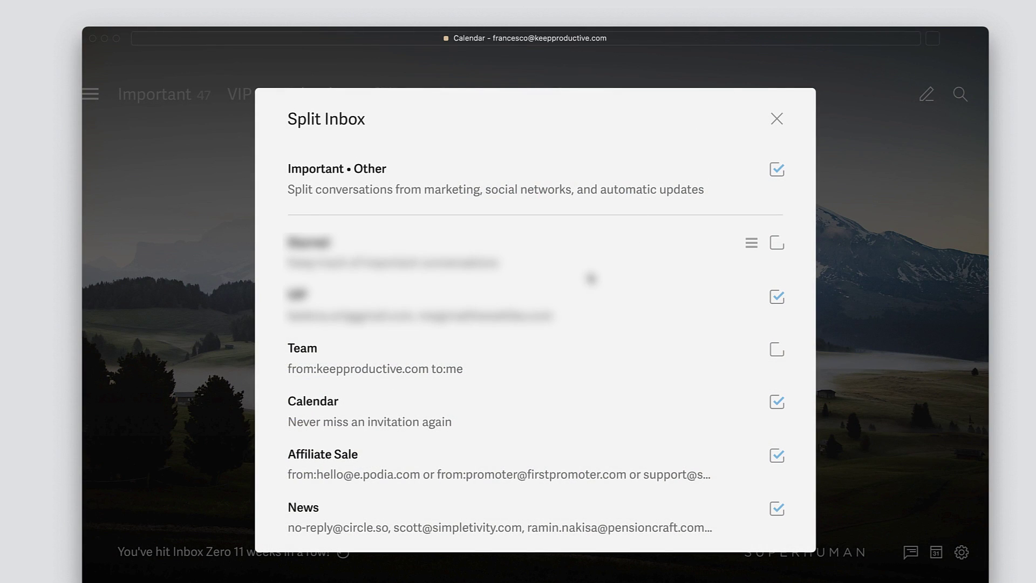
scroll(591, 275, down, 1)
scroll(591, 278, up, 1)
click(777, 119)
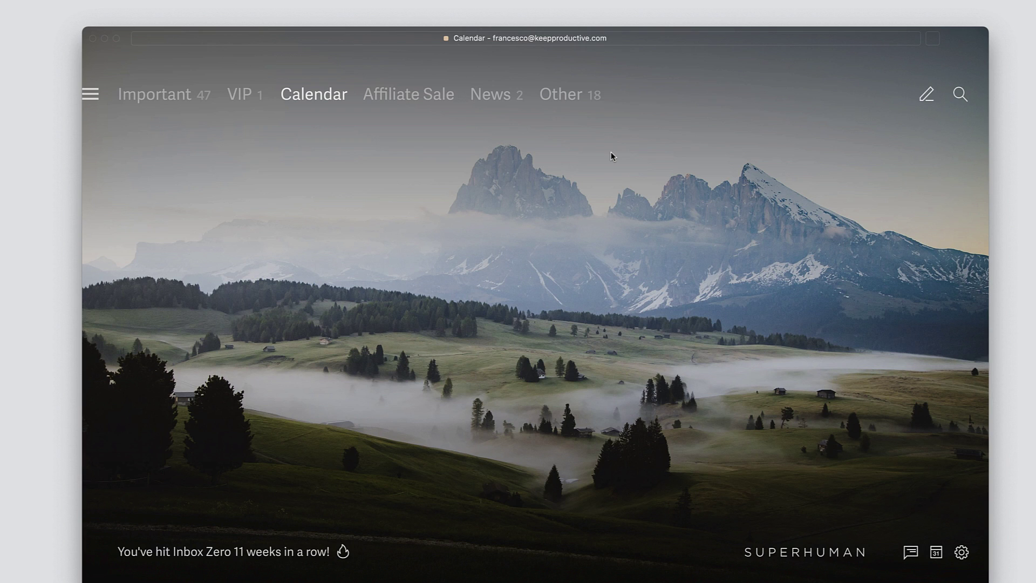
click(507, 107)
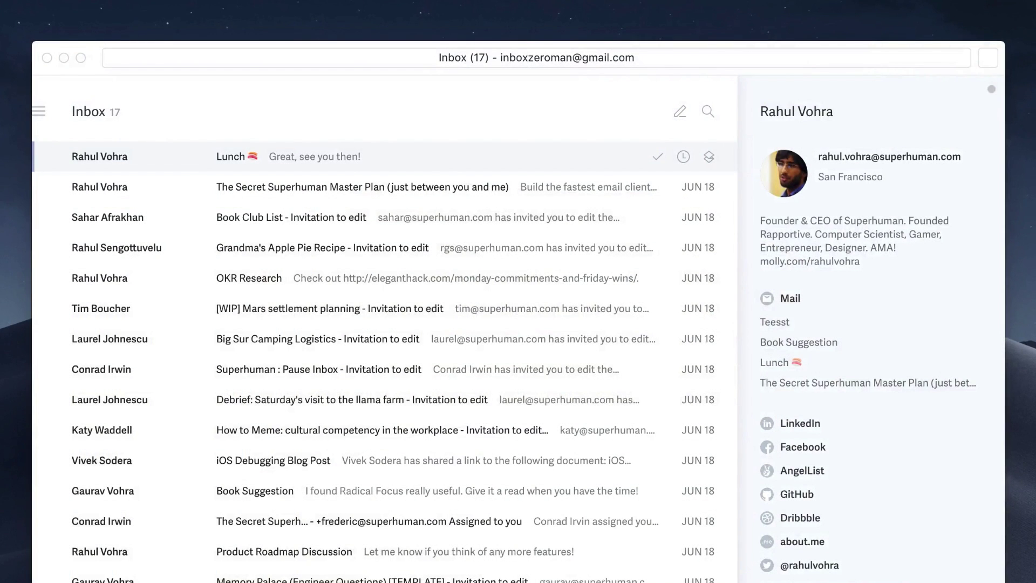
Add the sender to VIP and mark Lunch, Master Plan, OKR Research and Product Roadmap Discussion done.
key(super+k)
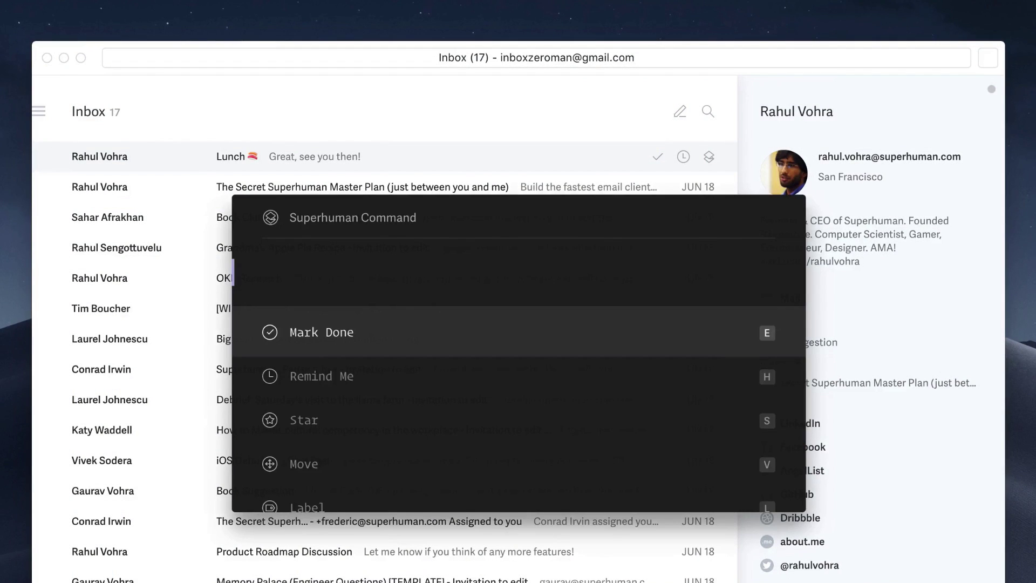
text(split)
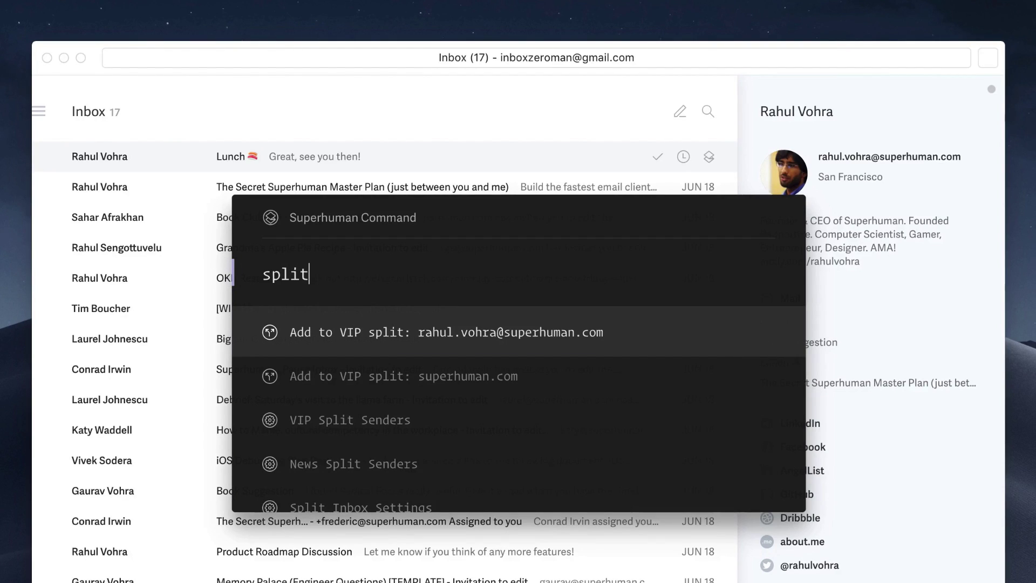
key(Return)
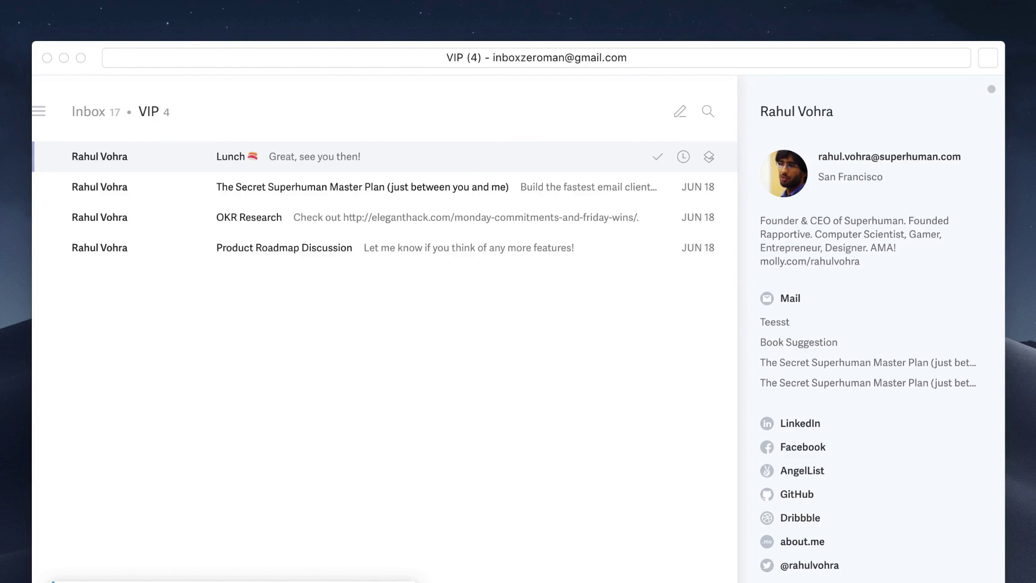
key(Return)
key(e)
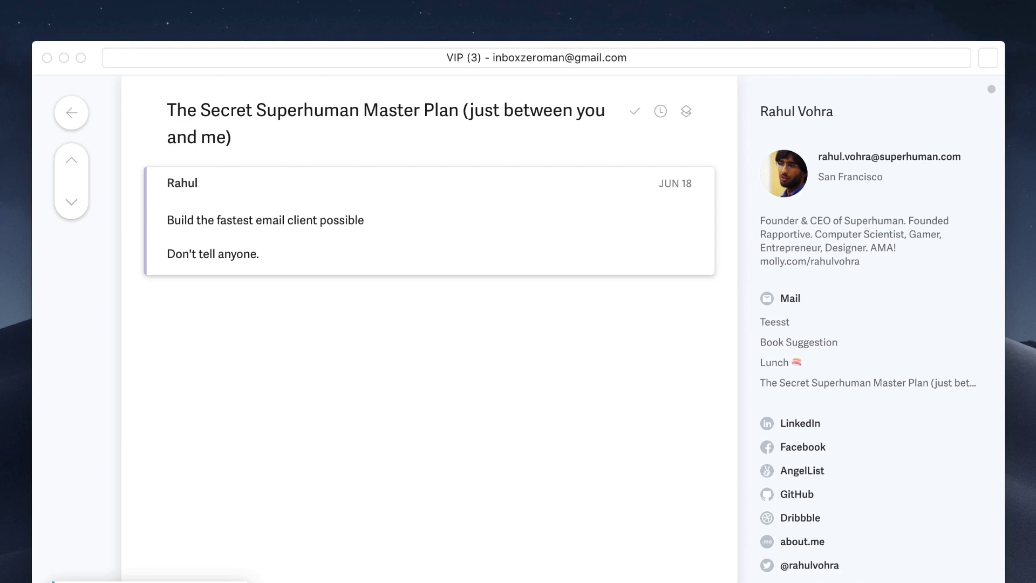
key(e)
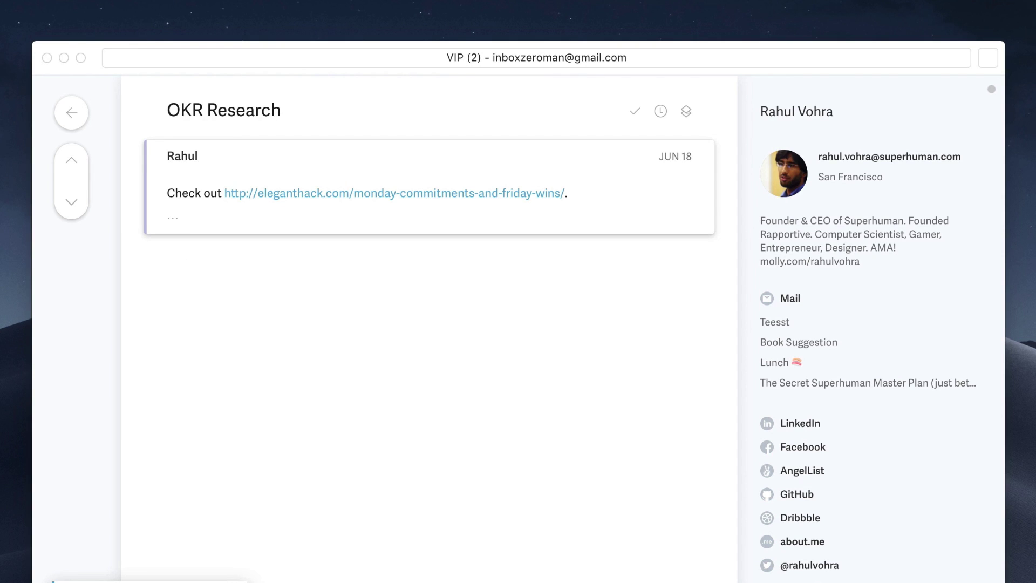
key(e)
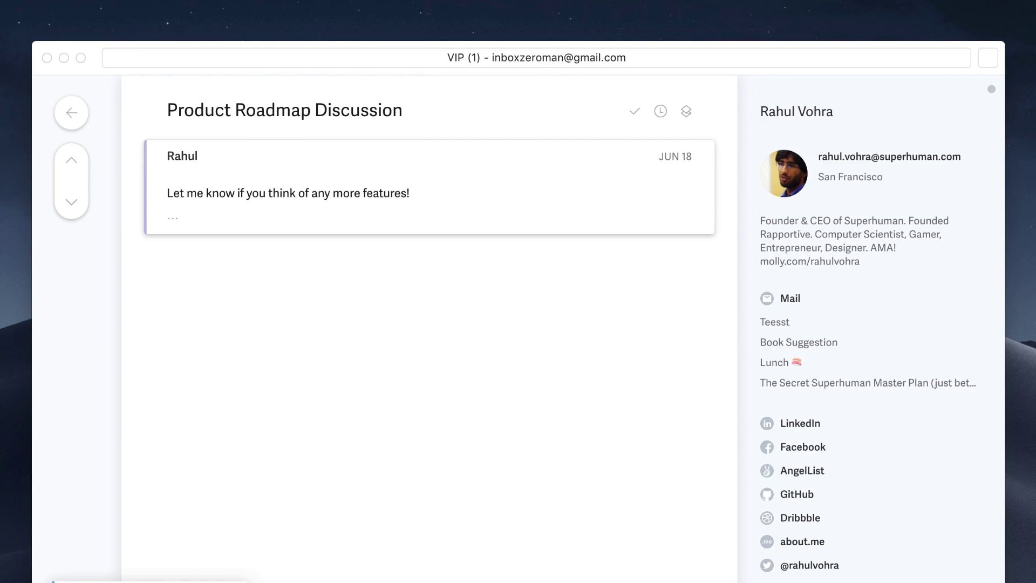
key(e)
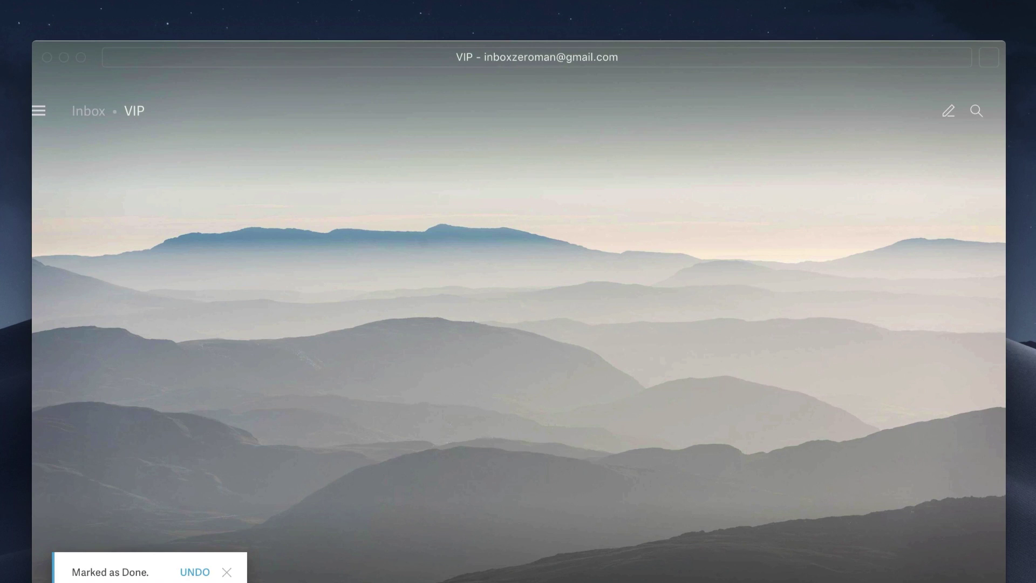
Back in the main inbox, create the Google Docs split and review the split list.
key(Tab)
key(super+k)
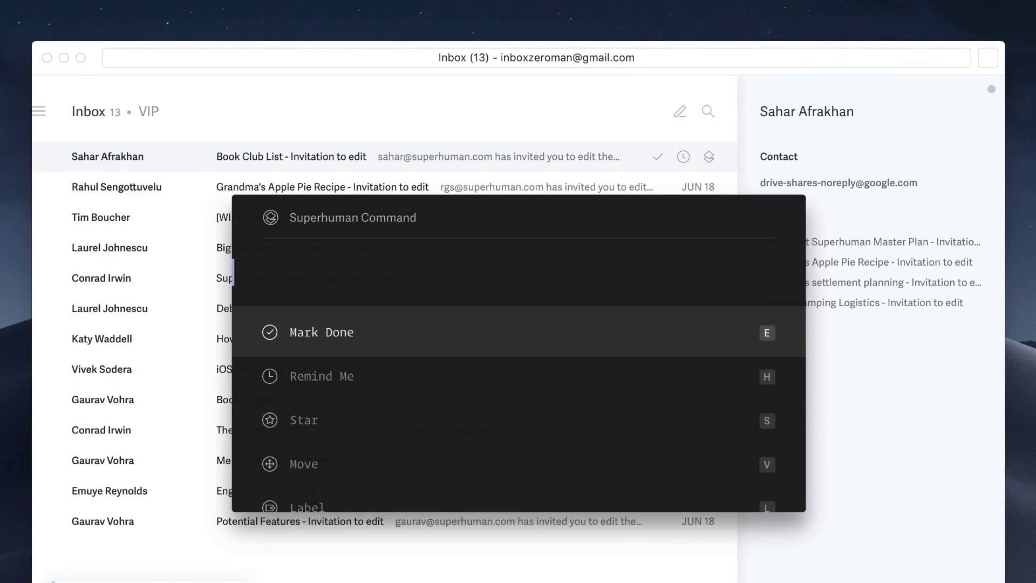
text(split)
key(Return)
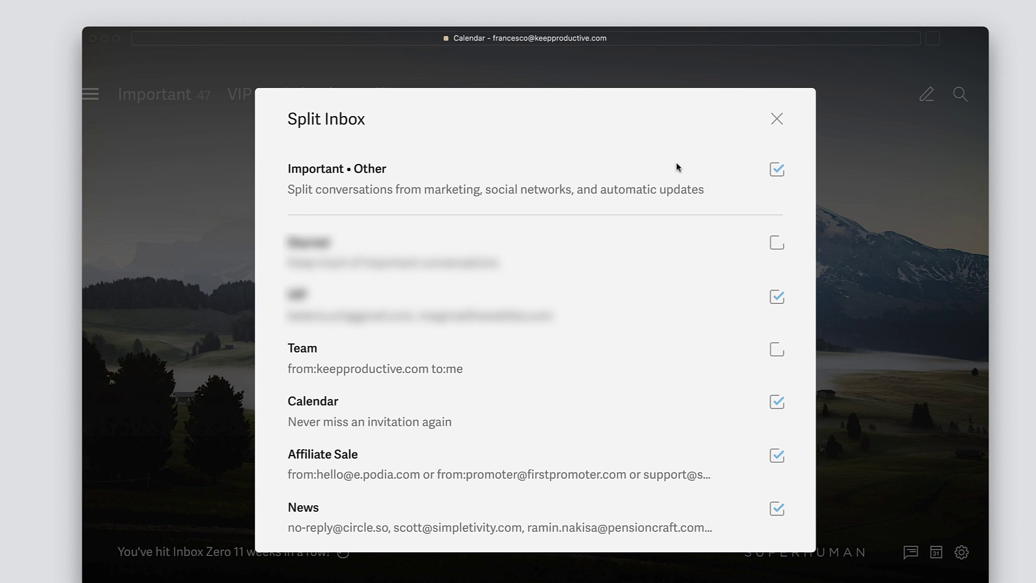
scroll(590, 273, down, 2)
scroll(591, 278, up, 2)
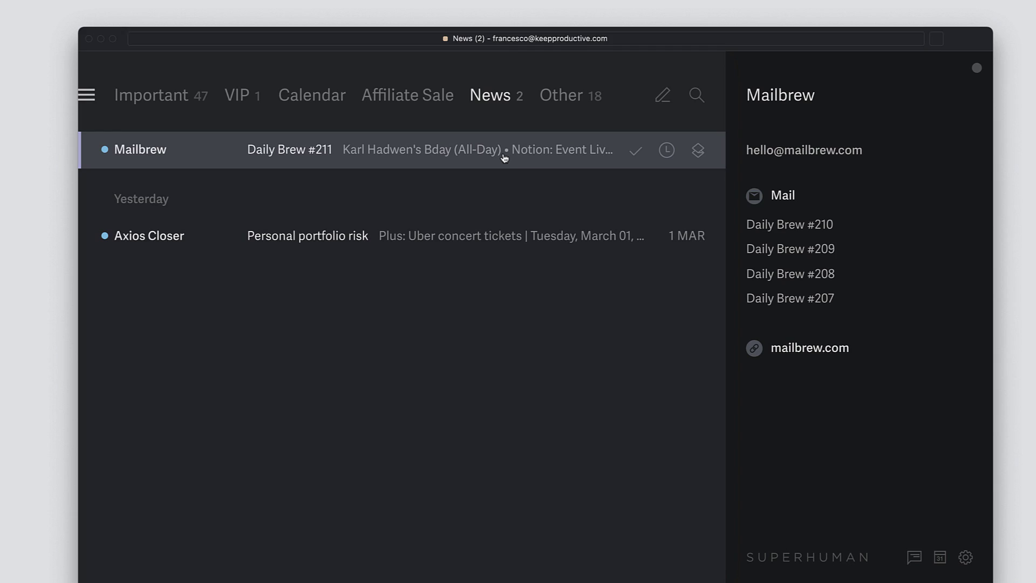
Set a 20-minute Remind Me reminder on the Mailbrew newsletter.
key(super+k)
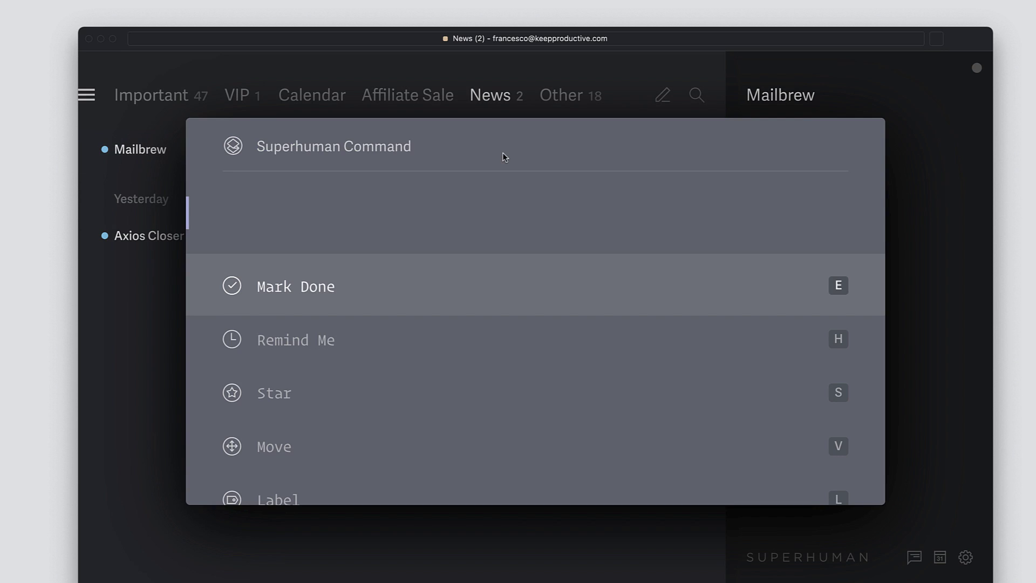
text(h)
key(Return)
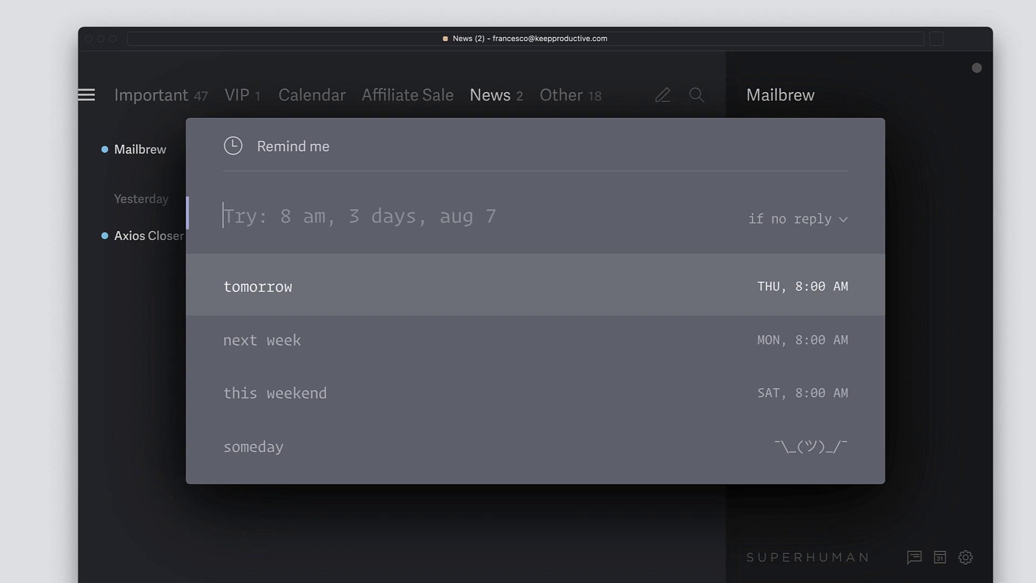
text(2)
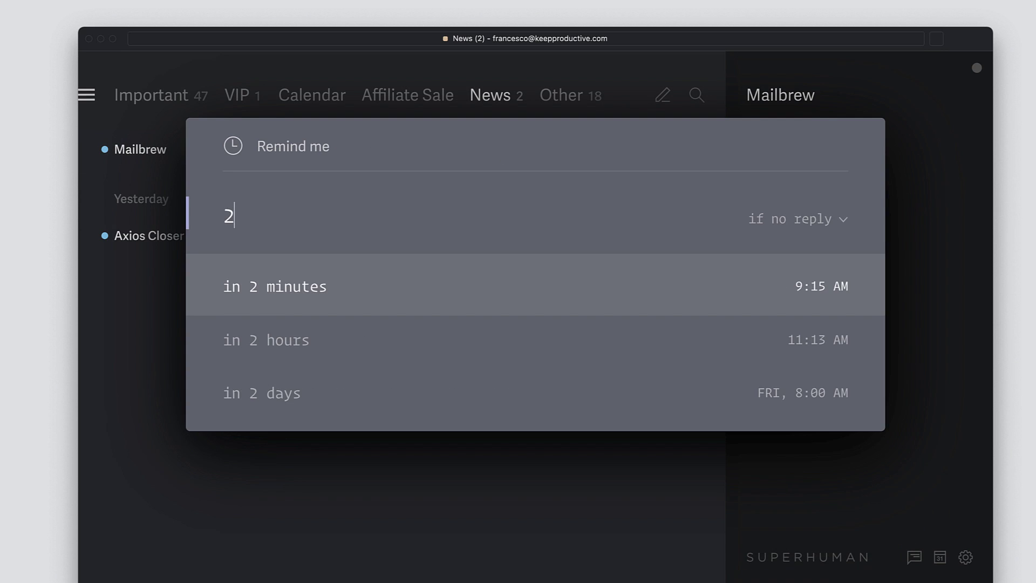
text(0 m)
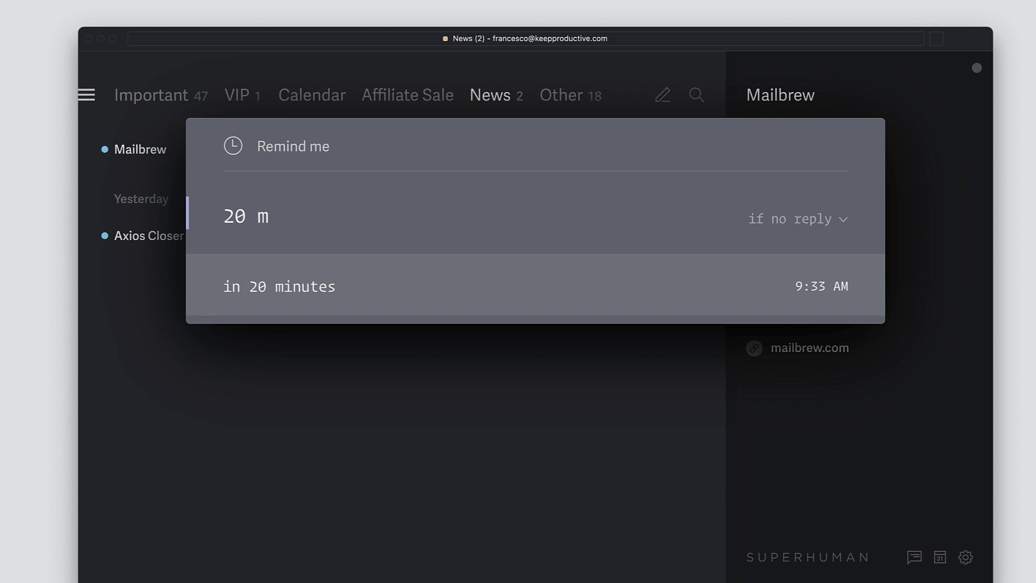
key(Return)
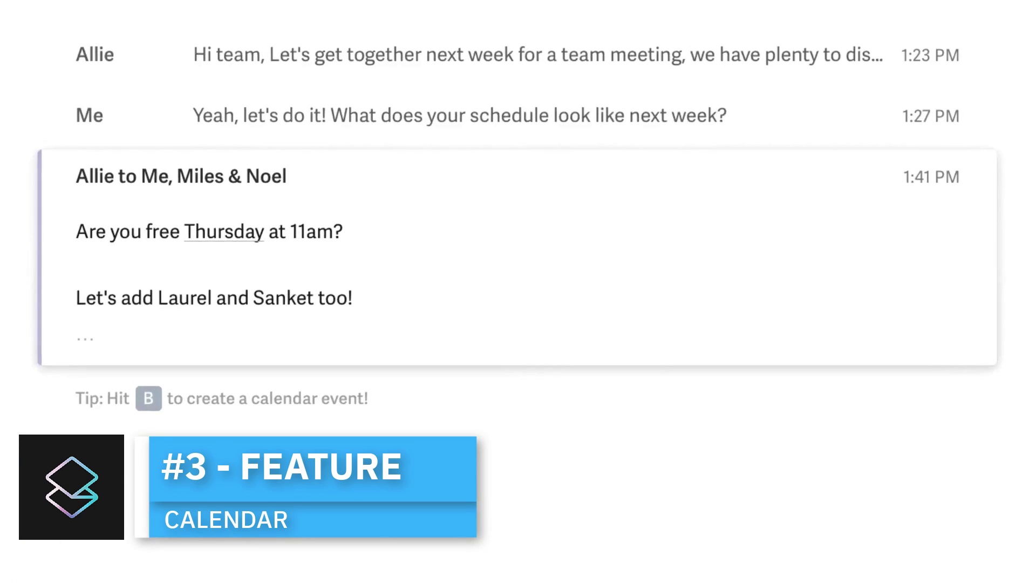
Create a 'Team Meeting!' event for Thursday 11am lasting 45 minutes.
text(bTeam Meeting!)
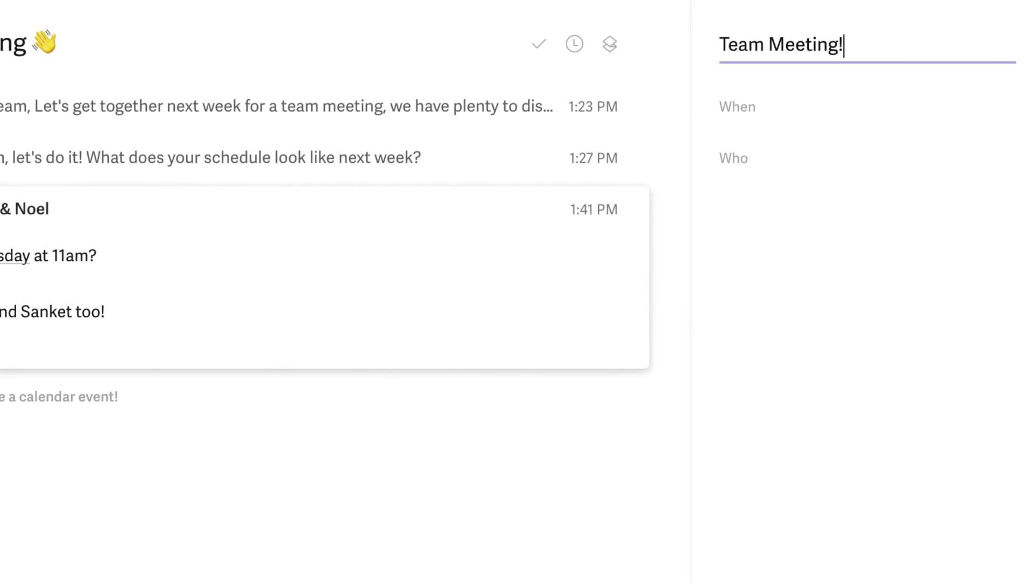
key(Tab)
text(thu 11am 45min)
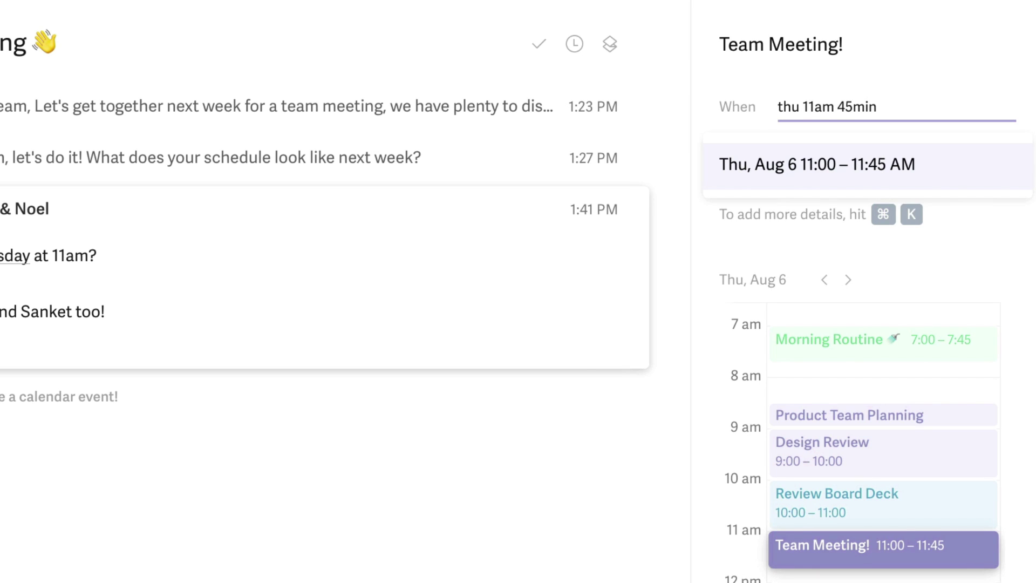
key(Return)
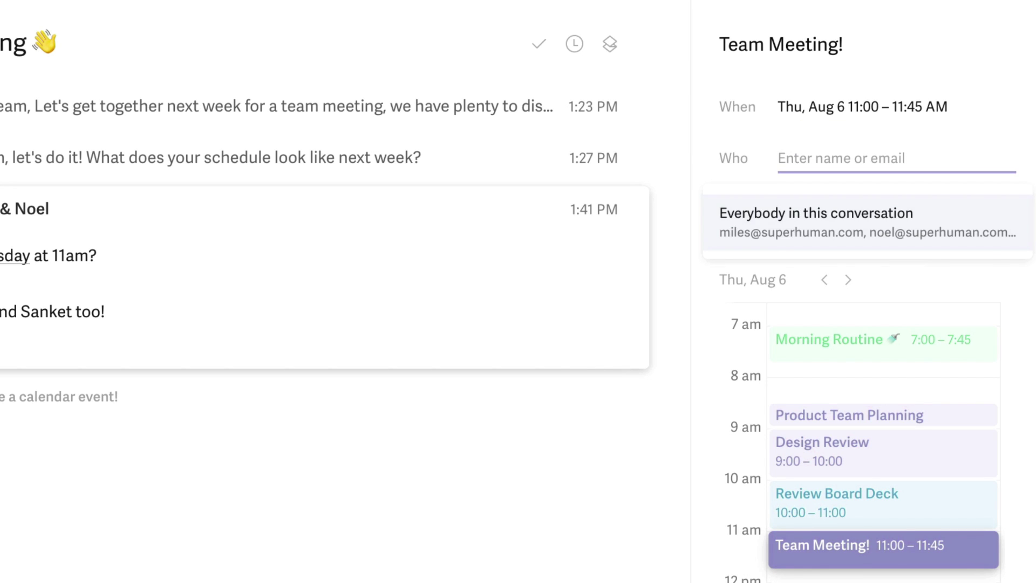
Invite the thread's participants plus two colleagues, send the invite, then type 'Invite sent' and a Monday 3pm proposal.
key(Return)
text(laure)
key(Return)
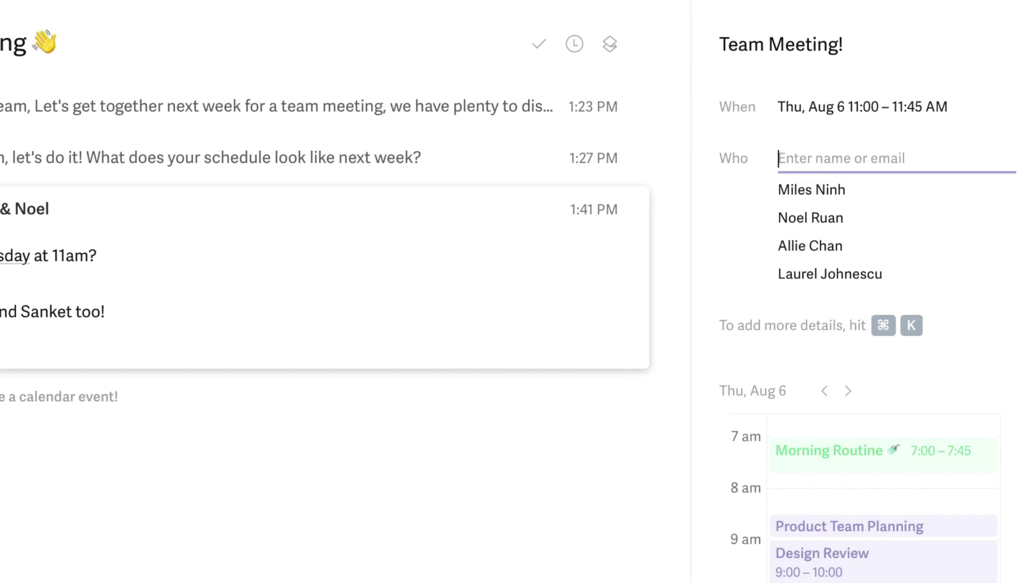
text(sanket)
key(Return)
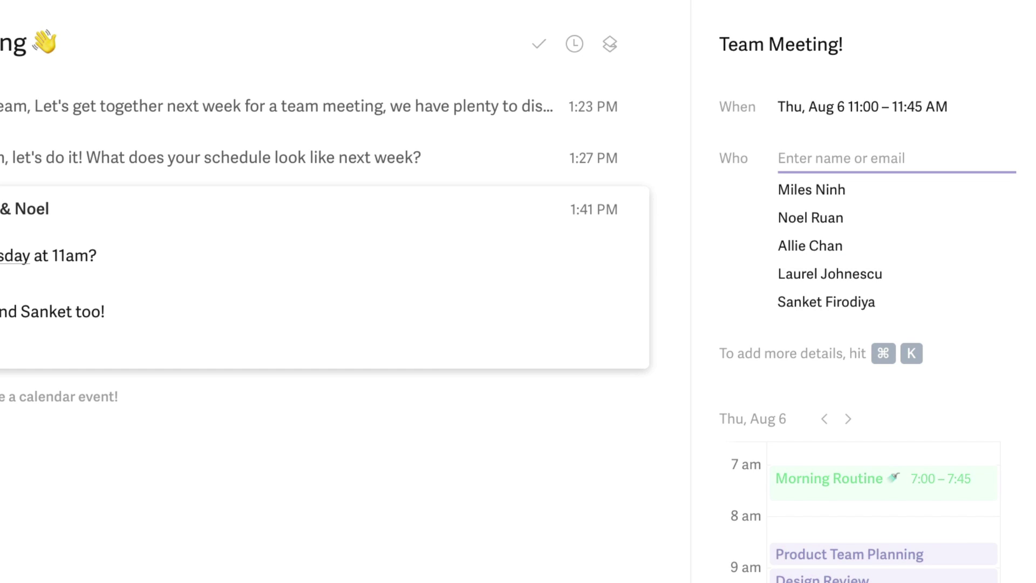
key(Return)
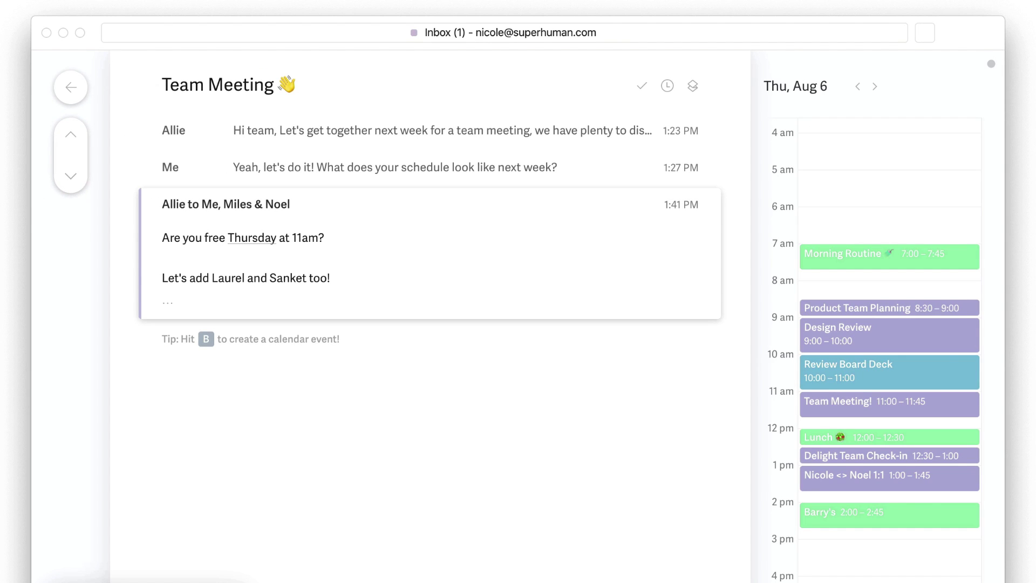
key(Return)
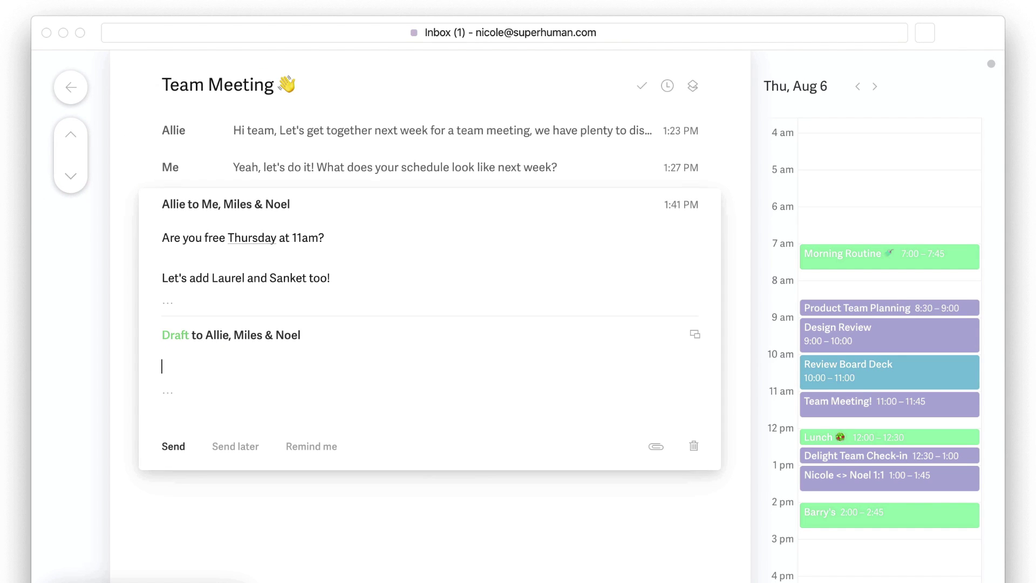
text(Invite sent)
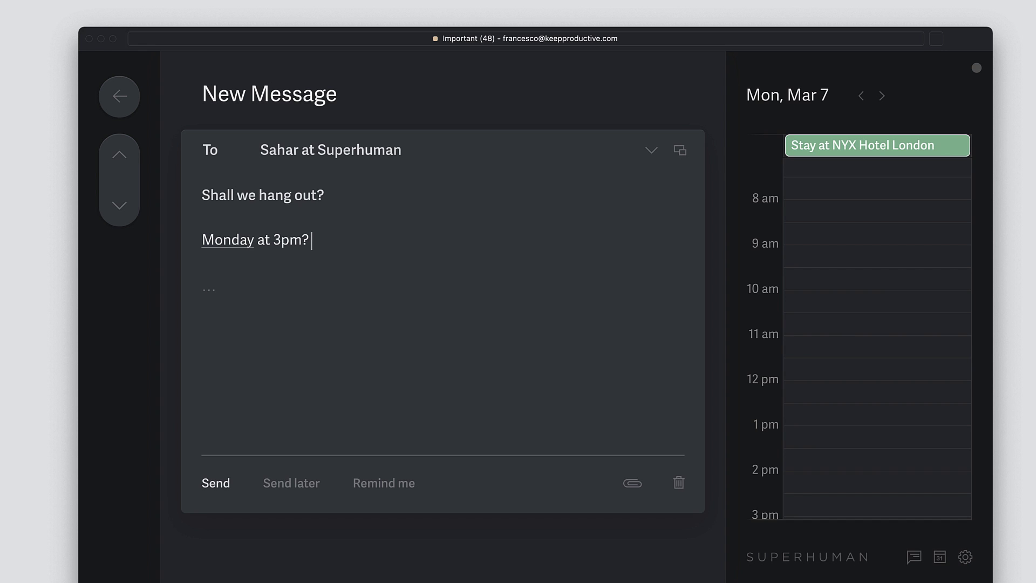
text( or)
Create a 'Meet Superhuman' event just before midday and add a Zoom link to it.
click(830, 371)
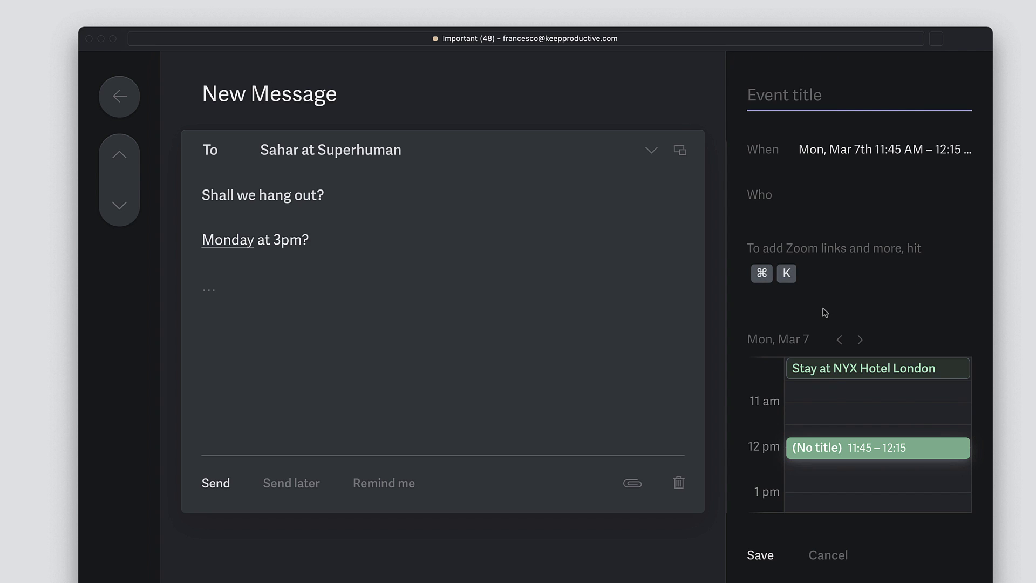
text(Meet Syp)
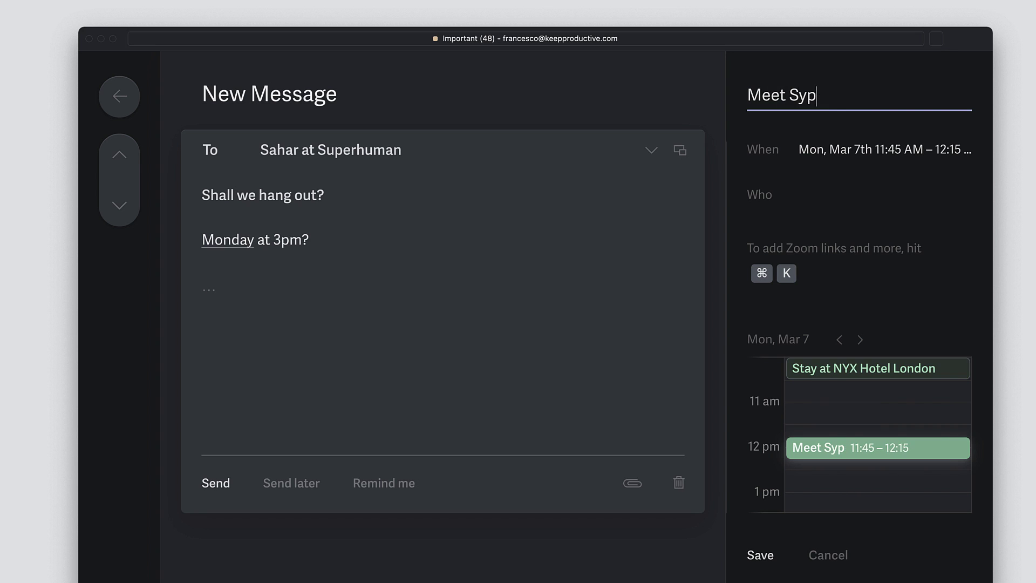
key(BackSpace)
key(BackSpace)
text(uperhyamm)
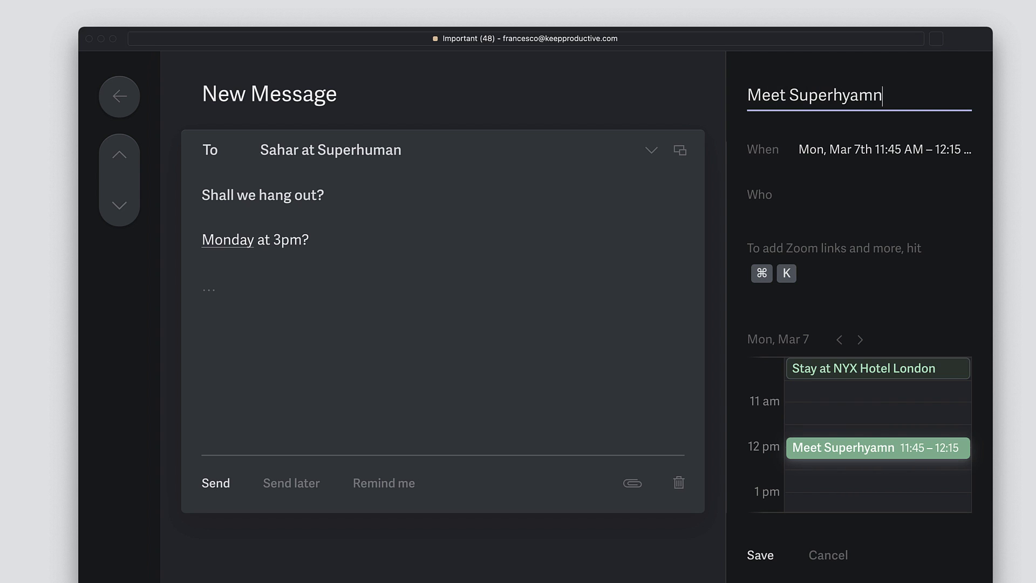
key(BackSpace)
key(BackSpace)
key(BackSpace)
key(BackSpace)
text(uman)
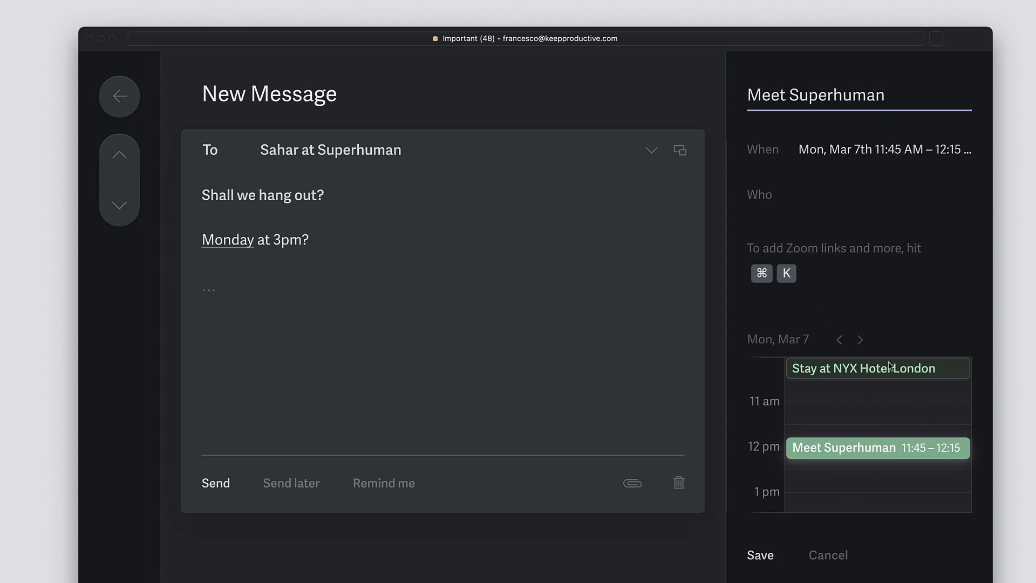
key(super+k)
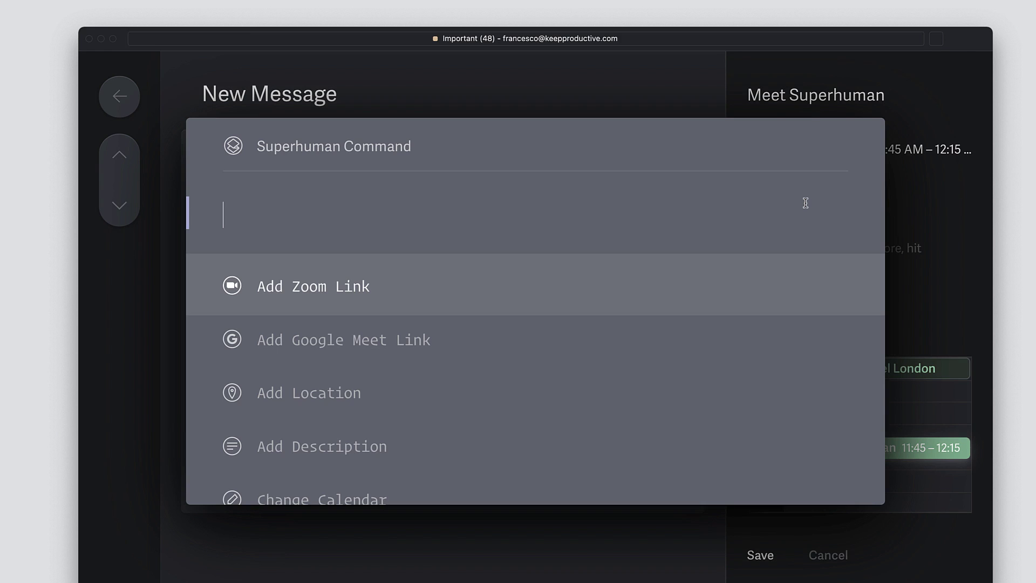
key(Return)
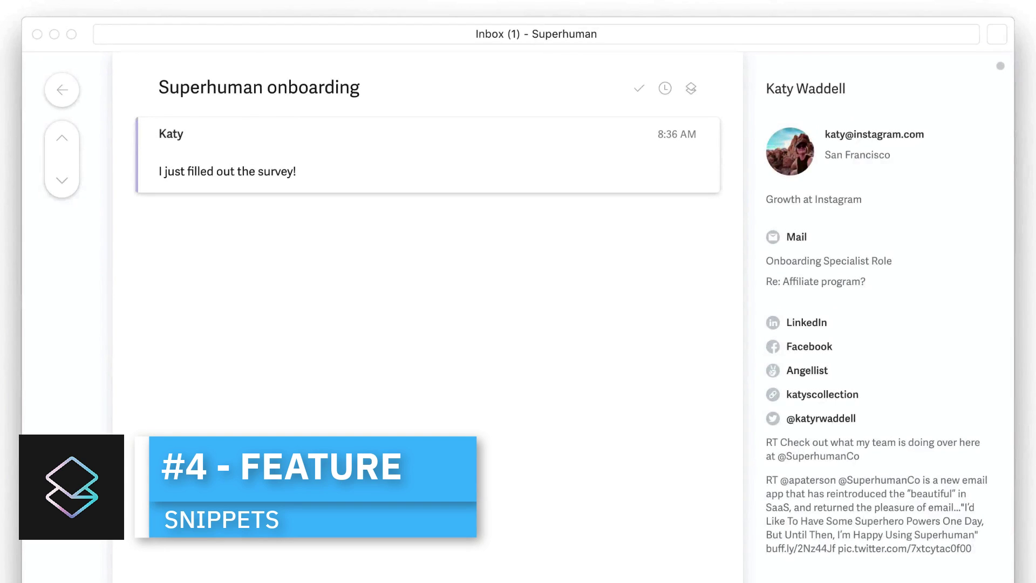
Reply 'Great!' with the colleague introduction and office directions snippets, and send it.
key(Return)
text(Great!)
key(semicolon)
text(laur)
key(Return)
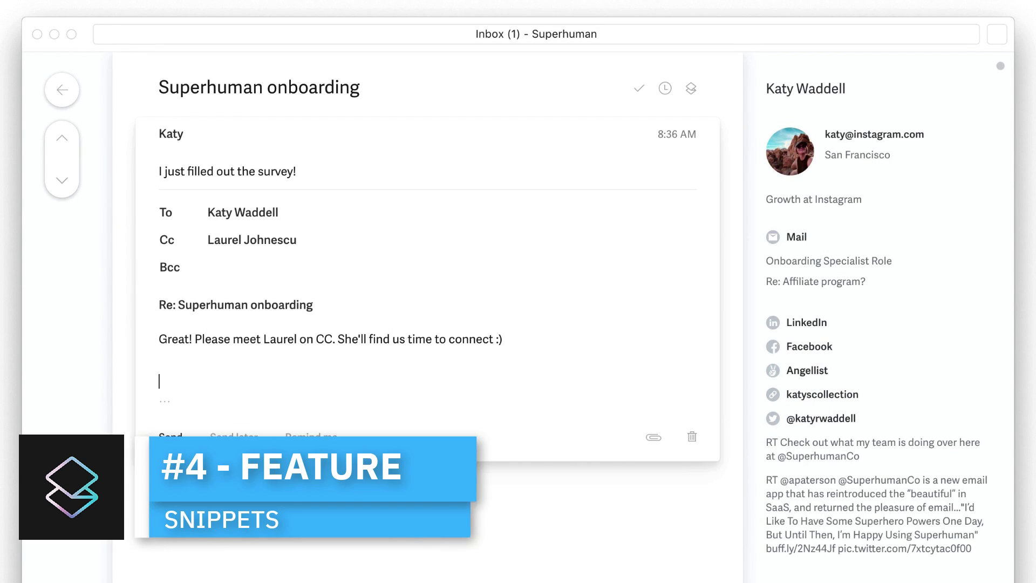
key(semicolon)
text(dire)
key(Return)
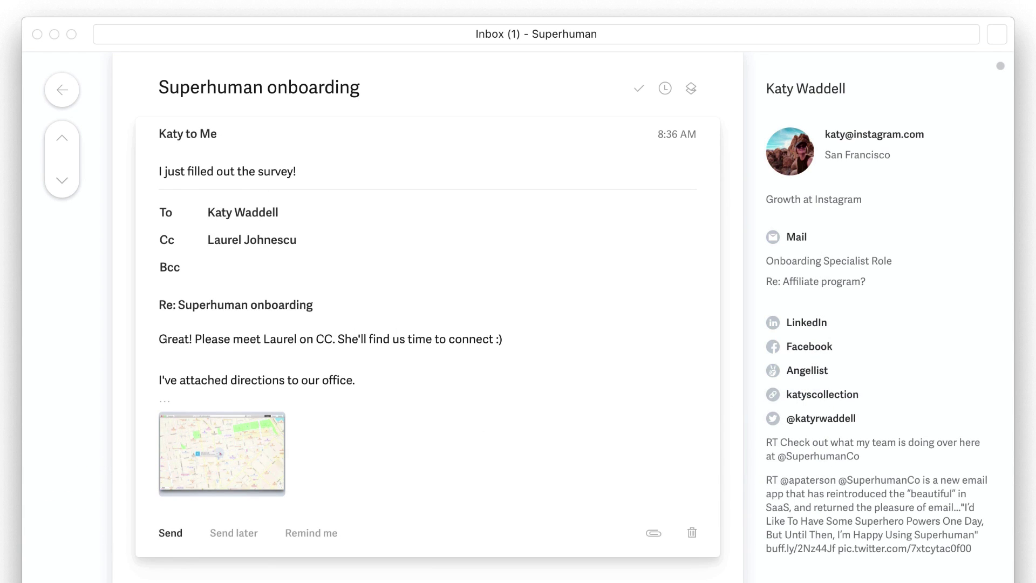
key(super+Return)
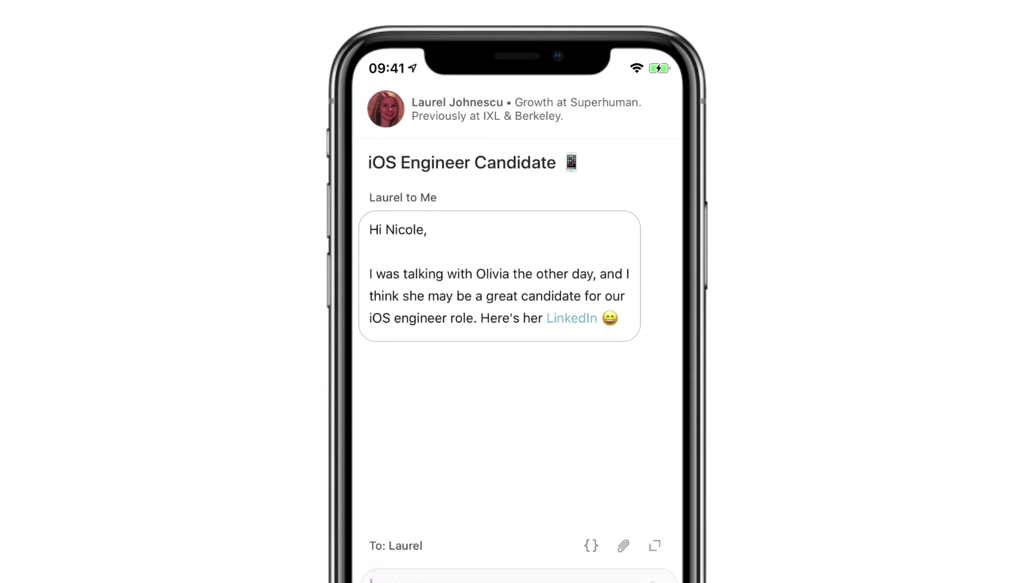
On mobile, send a reply-all filled with the iOS Recruiting Lead snippet.
click(589, 430)
click(410, 264)
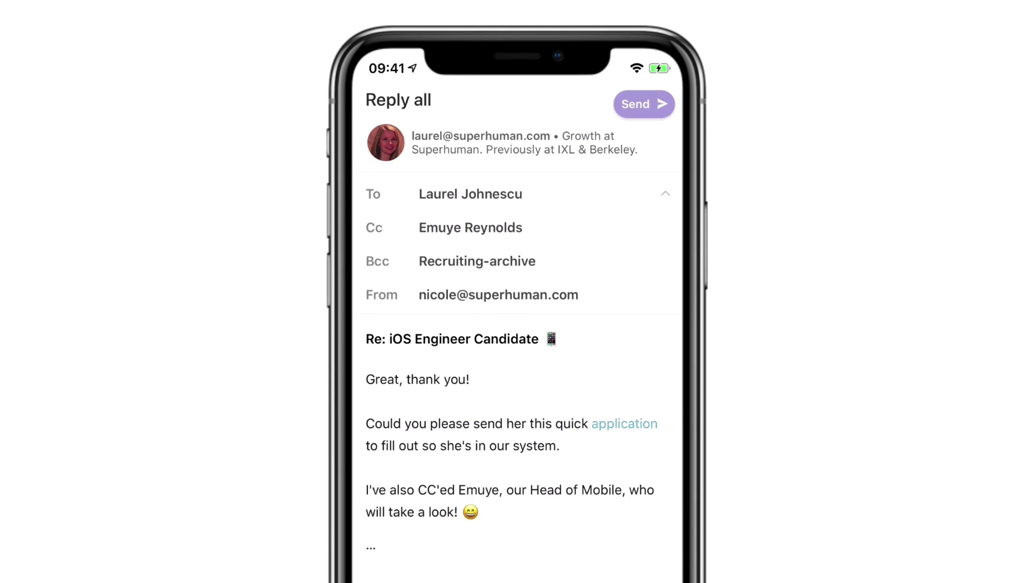
click(644, 103)
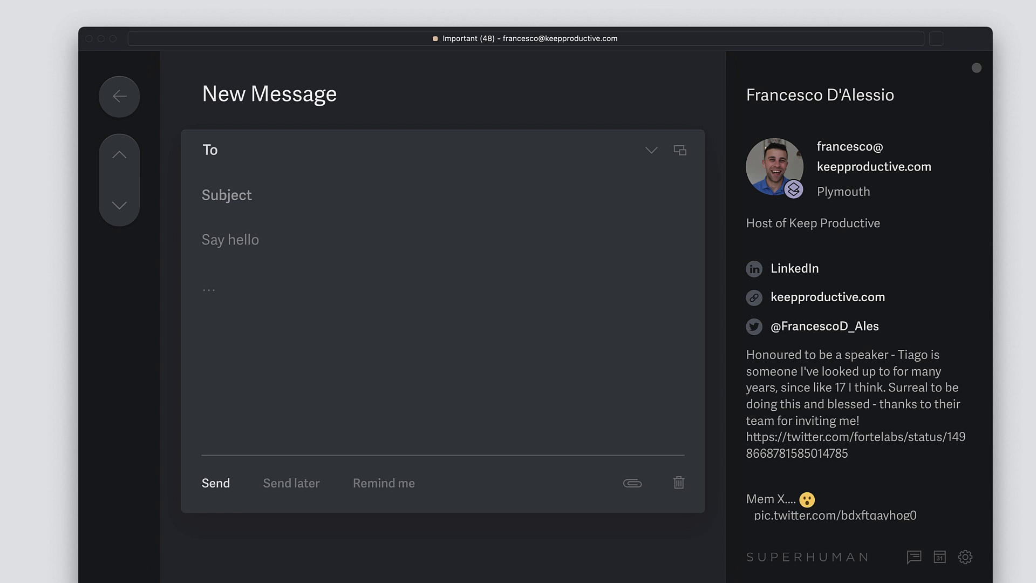
Insert the US/UK/EU Taxes snippet inline and continue after 'Again, my apologies.'.
text(:)
text(;)
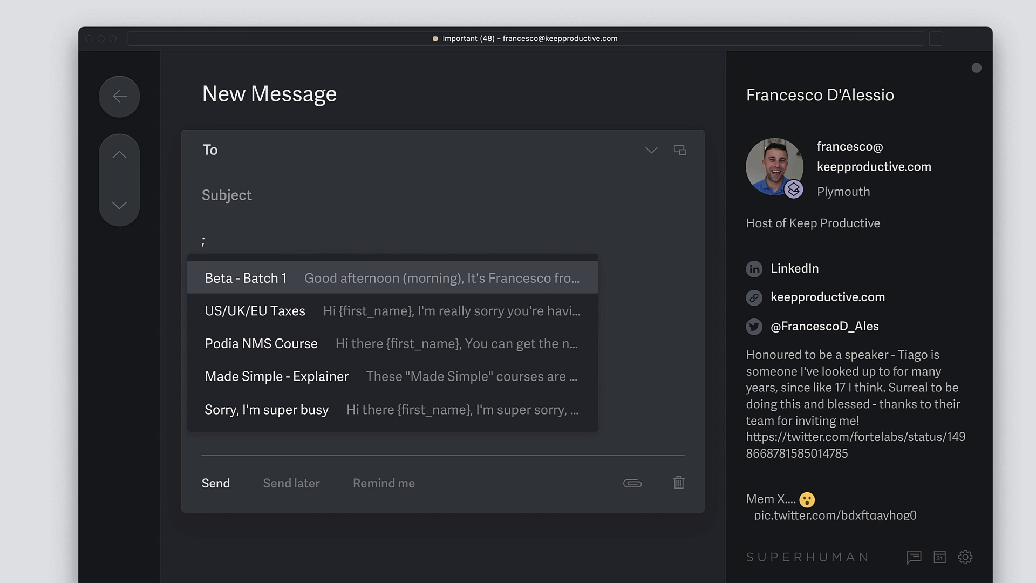
key(Down)
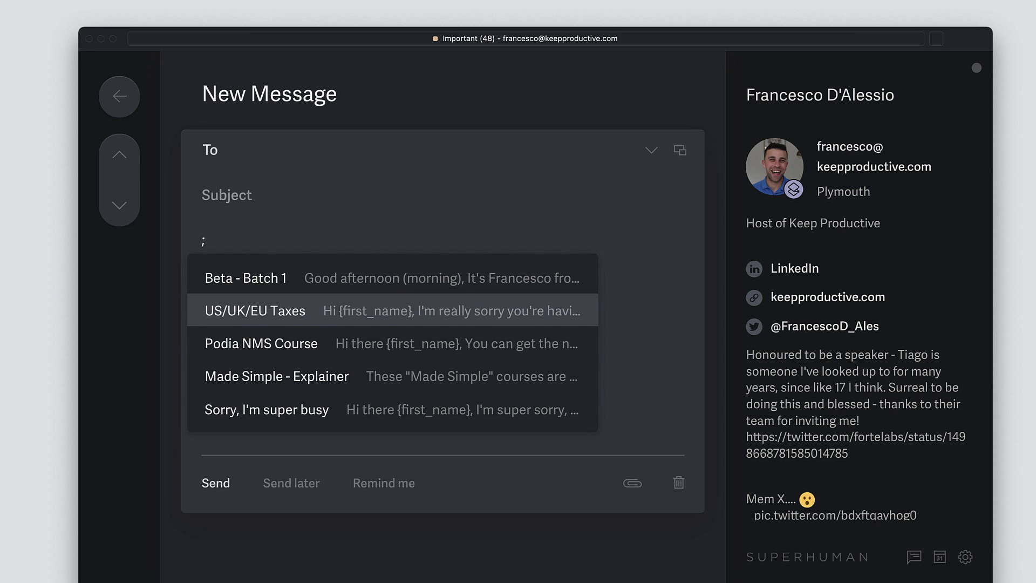
key(Return)
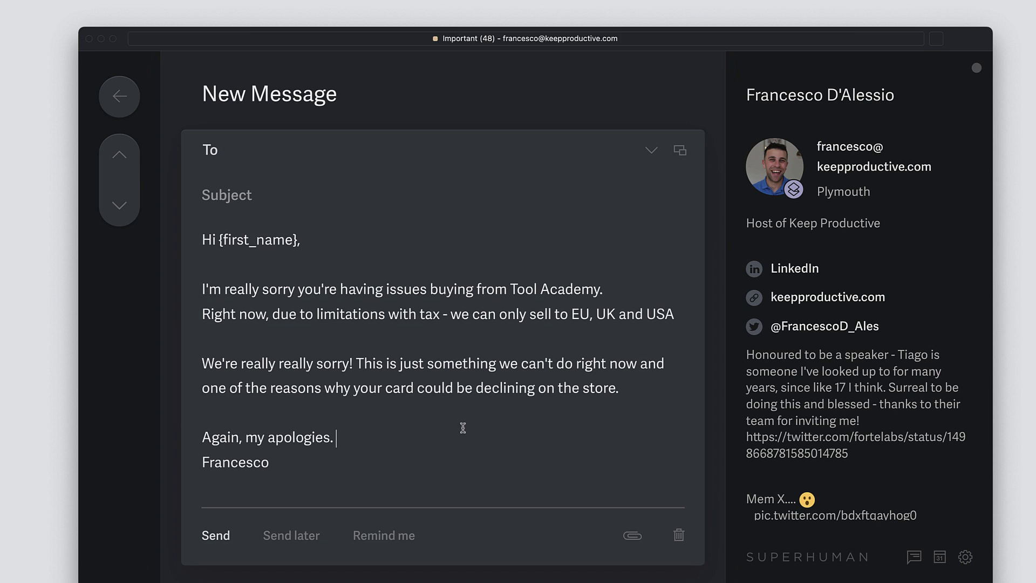
click(463, 427)
Remove a stray letter, then go to the Snippets page via the 'sni' command search.
text(Ks)
key(BackSpace)
key(super+k)
text(sni)
key(Down)
key(Down)
key(Down)
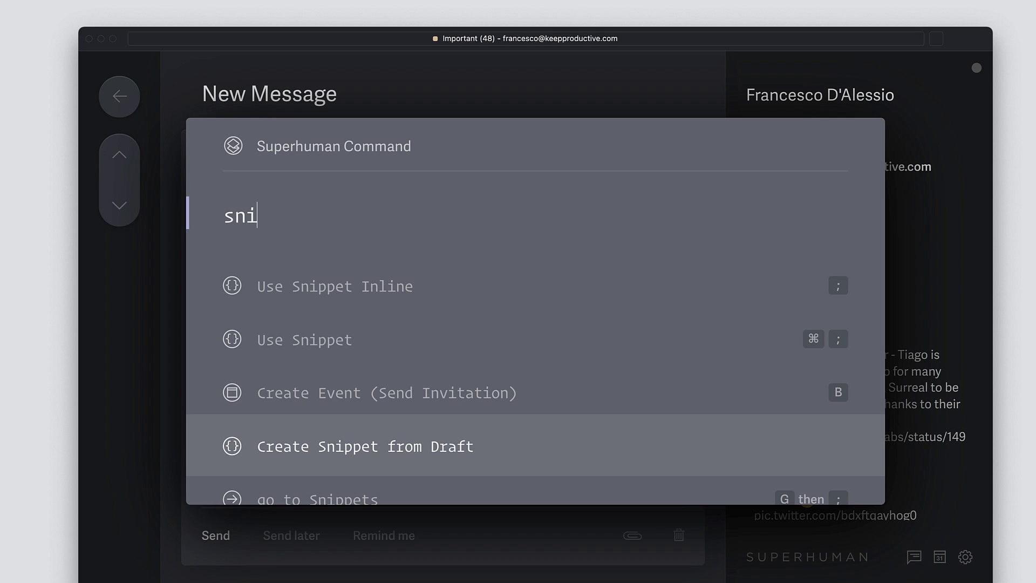
key(Up)
key(Down)
key(Down)
key(Return)
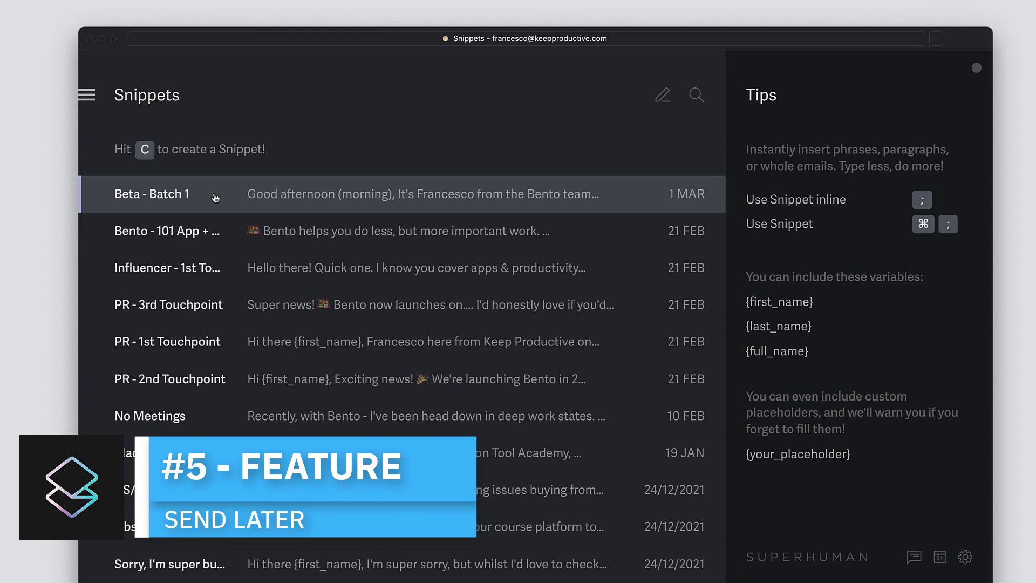
Schedule the Product Strategy reply with send later at '9am tokyo' (Friday February 12th, 7:00 PM).
text(send later)
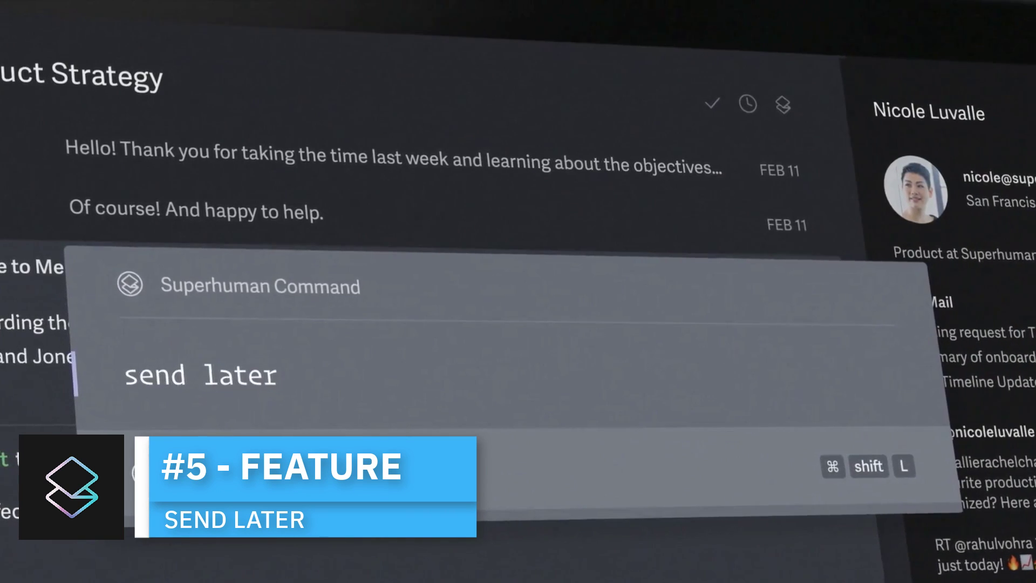
key(Return)
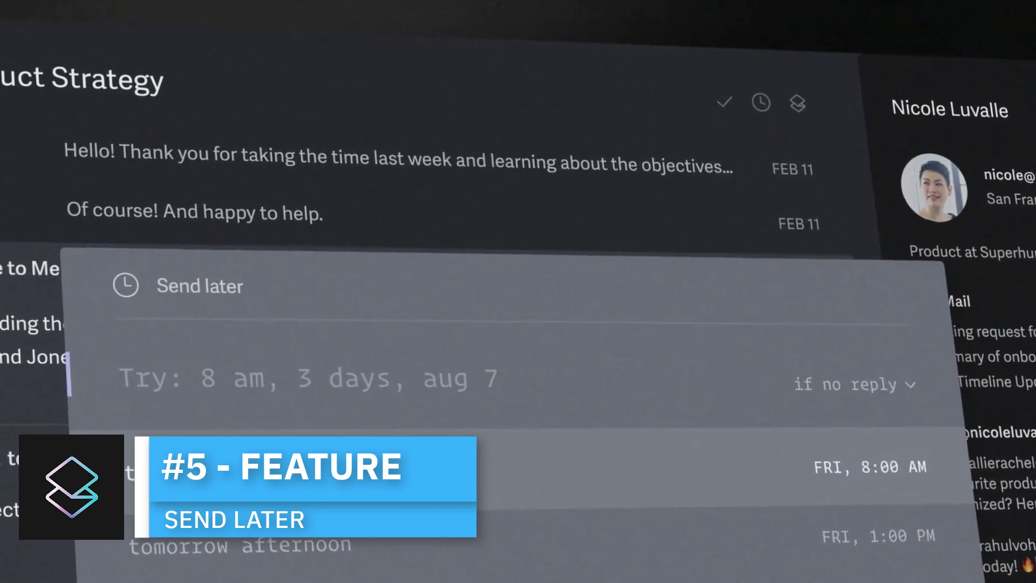
text(9am tokyo)
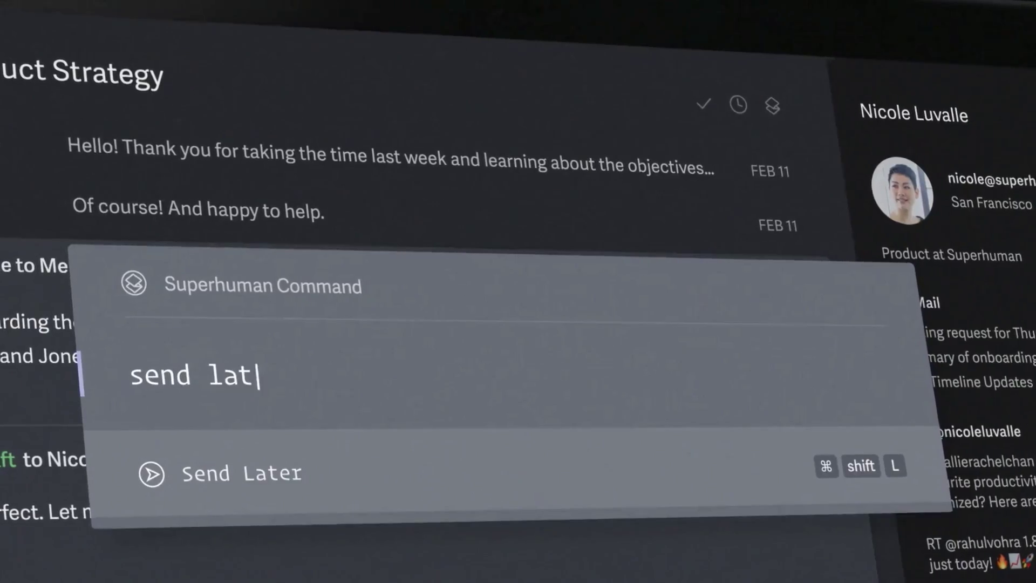
text(er)
key(Return)
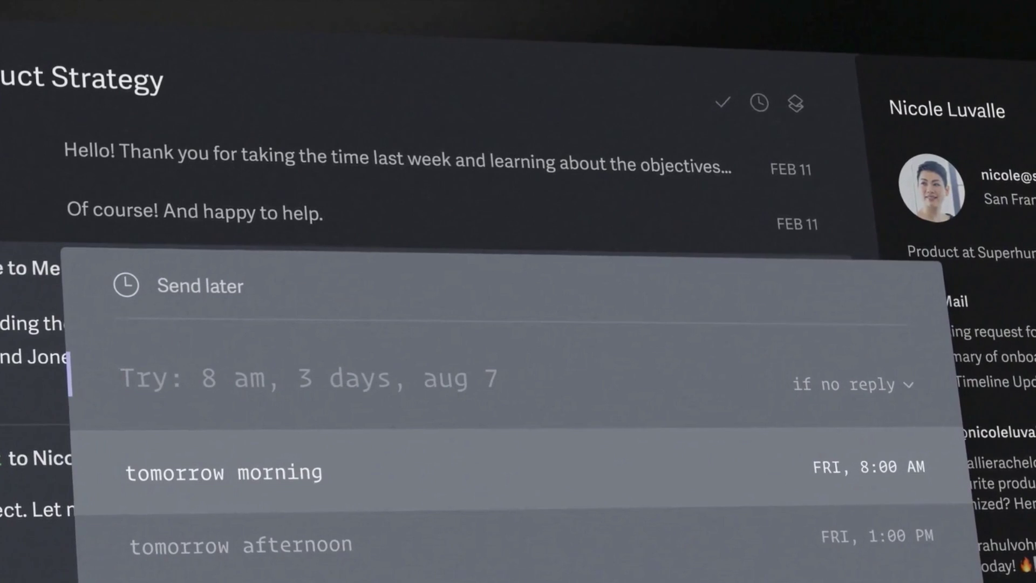
text(9am tokyo)
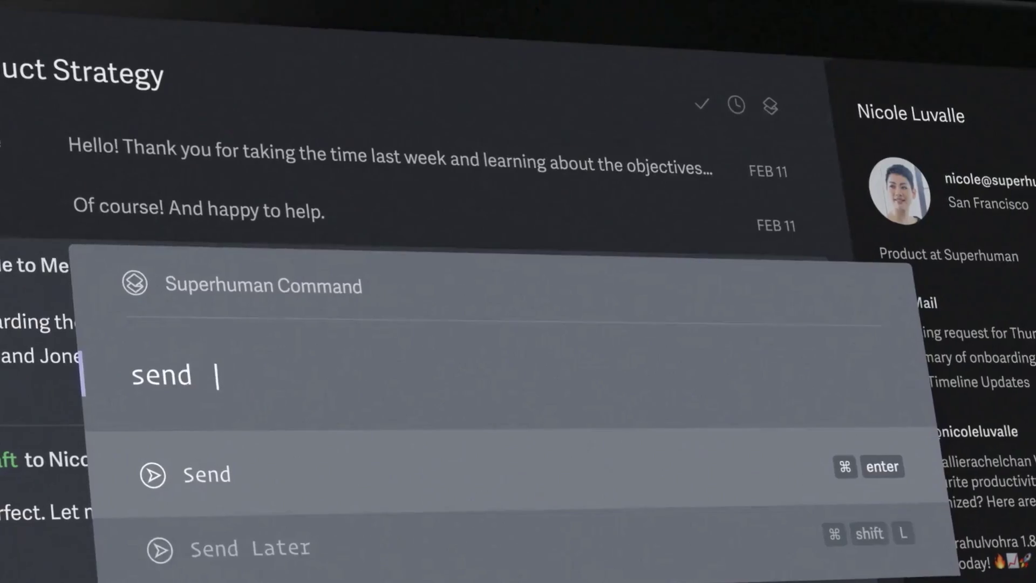
text(later)
key(Return)
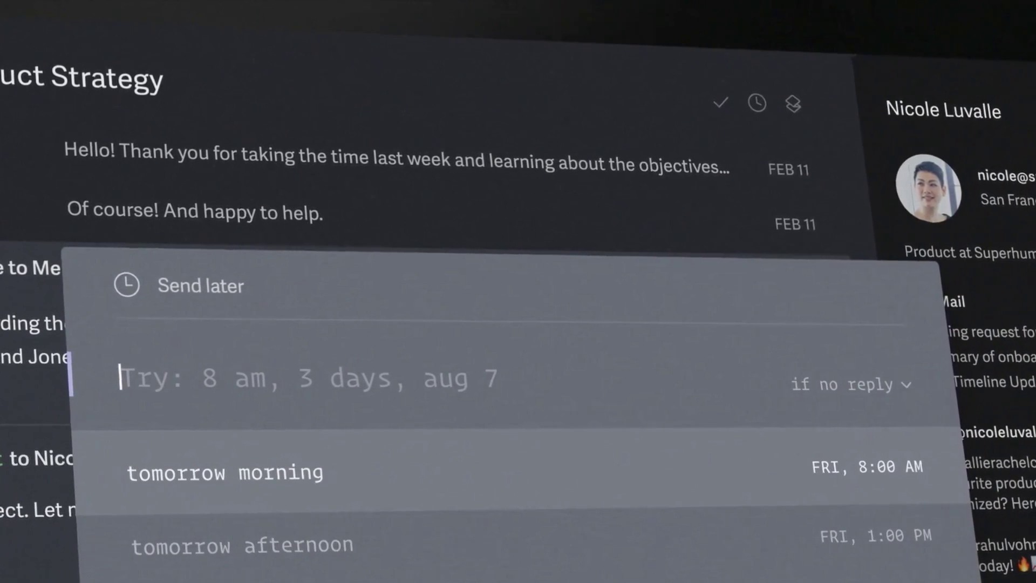
text(9am tokyo)
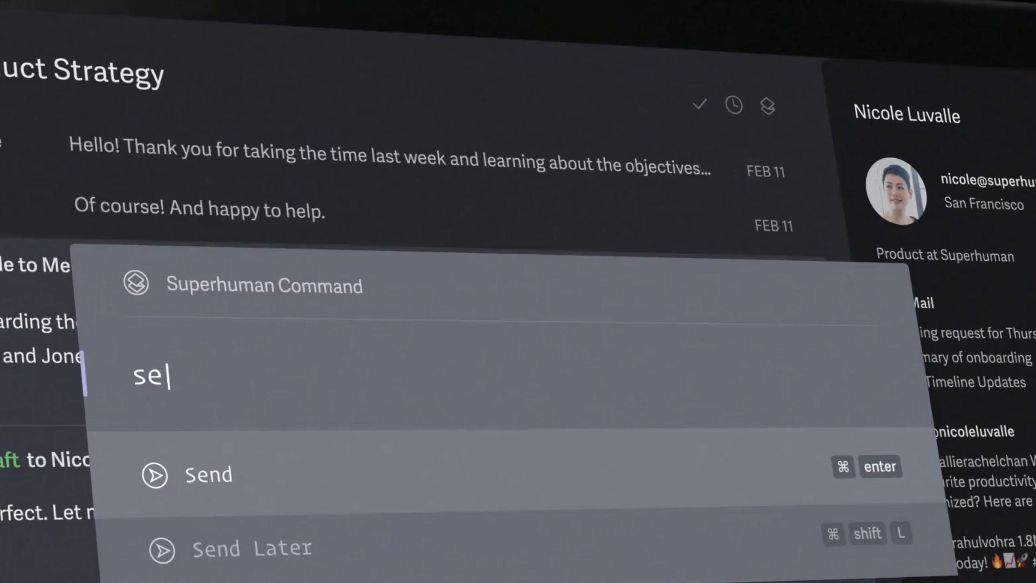
text(nd later)
key(Return)
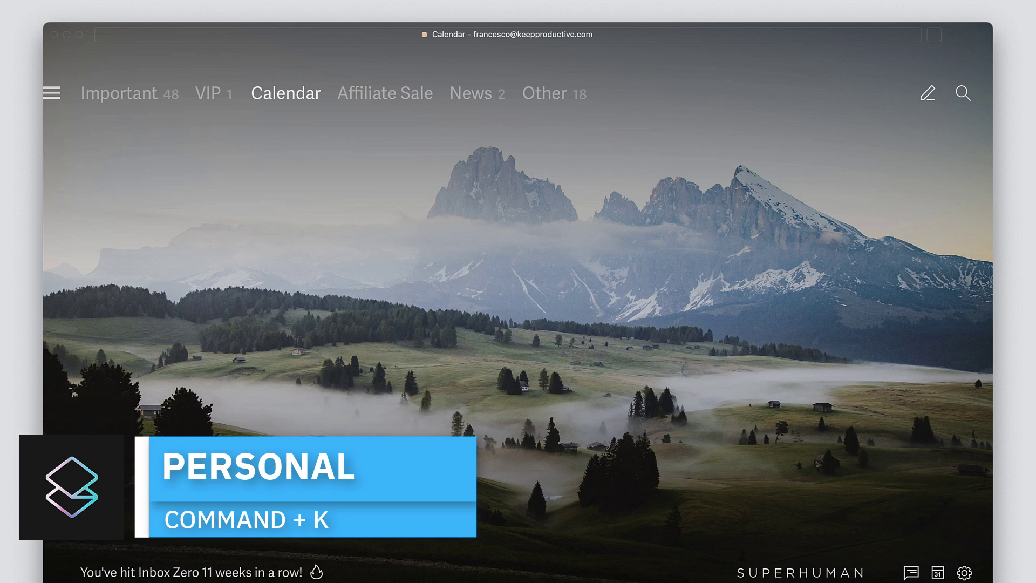
From the command bar, schedule the draft with send later for 9am Tokyo time.
key(super+k)
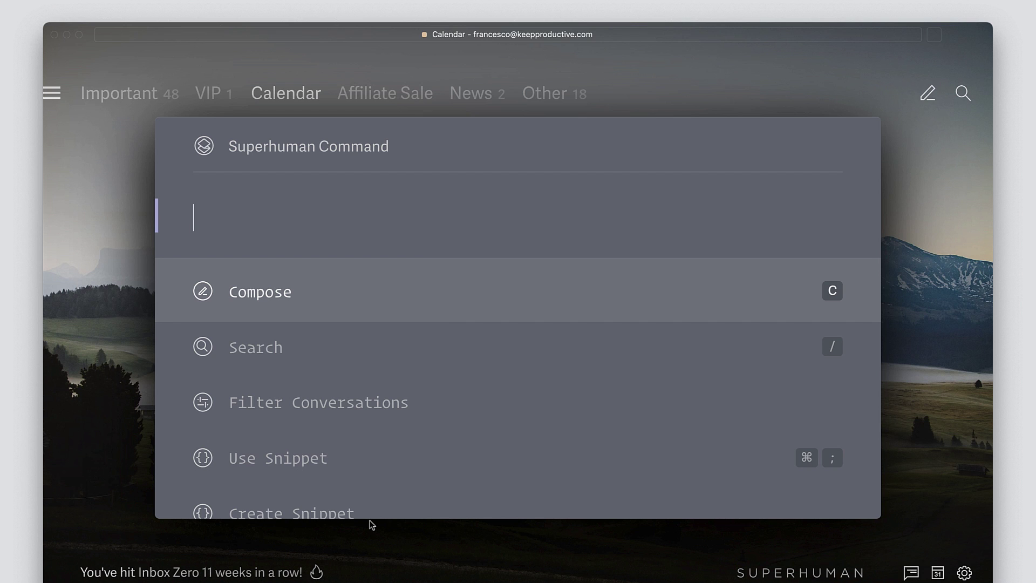
text(c)
key(BackSpace)
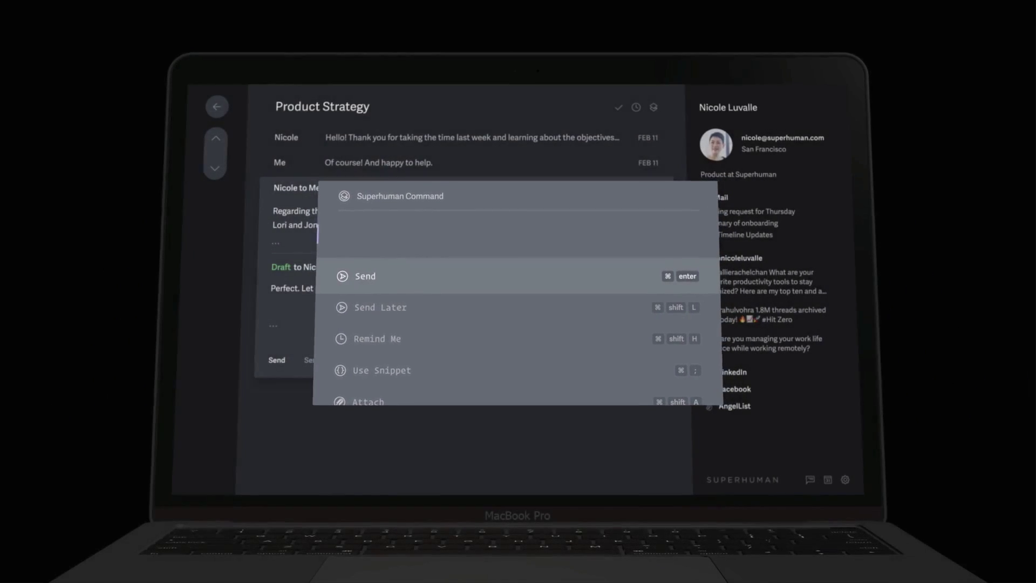
text(send later)
key(Return)
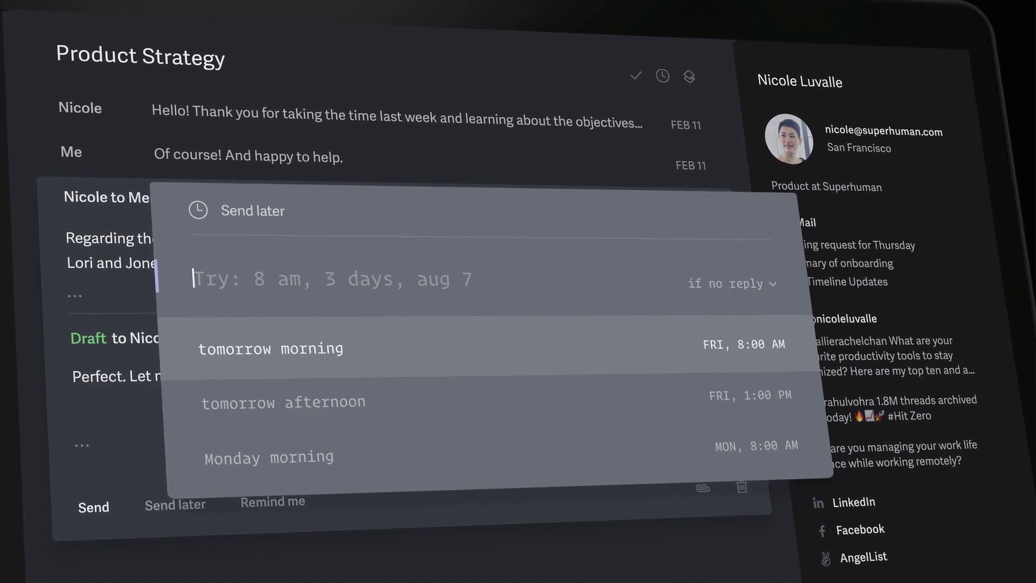
text(9am tokyo)
key(Return)
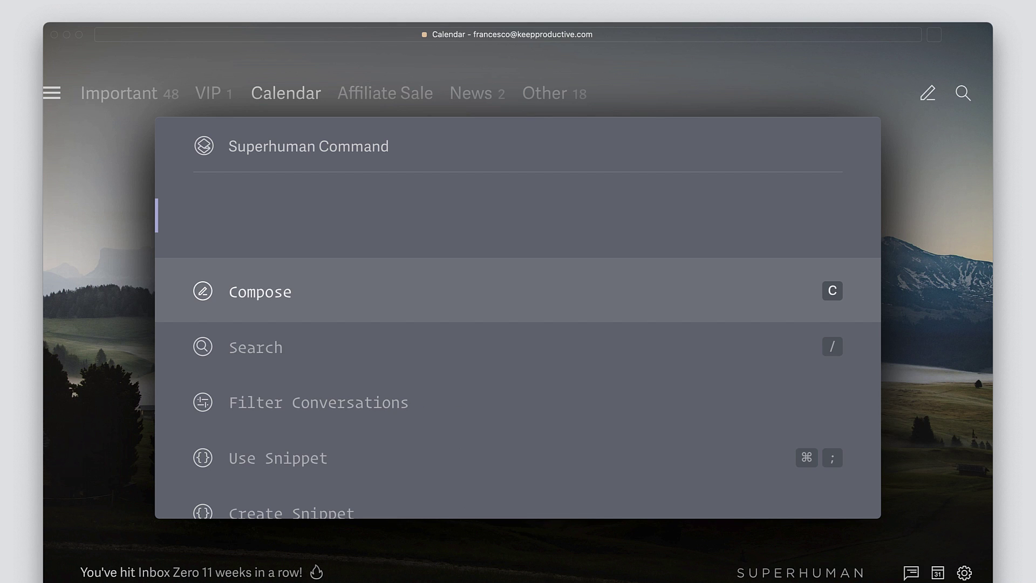
Try command searches 'h', 'rem' and 'snipp', close the bar, and move to the Affiliate Sale split.
text(h)
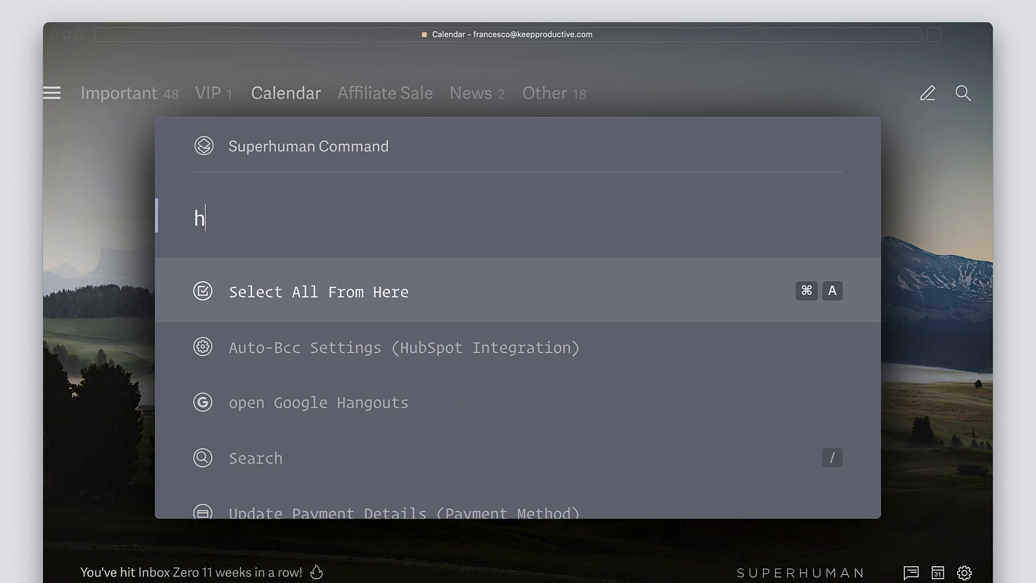
key(BackSpace)
text(rem)
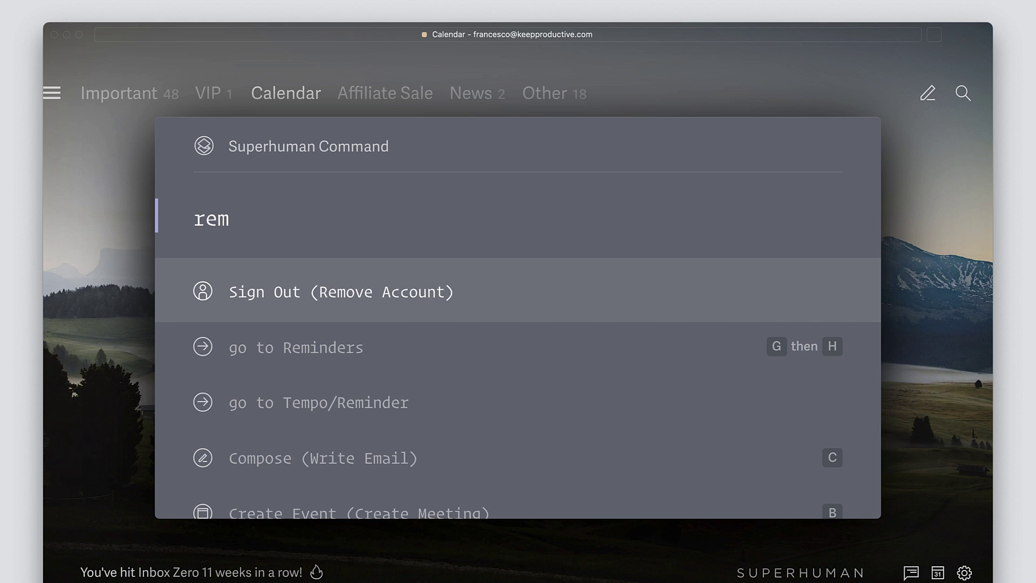
key(BackSpace)
key(BackSpace)
key(BackSpace)
text(snip)
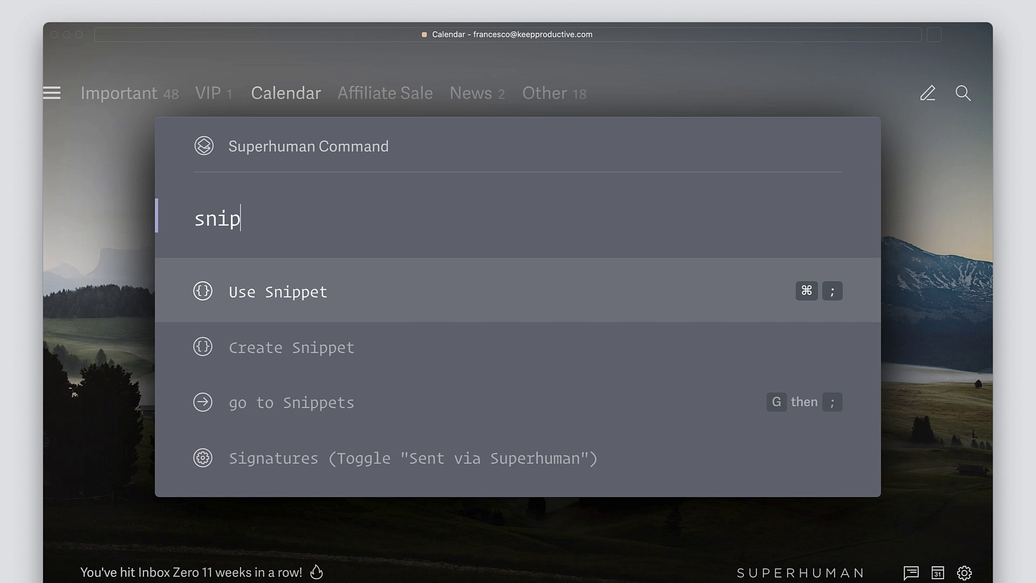
text(p)
key(BackSpace)
key(BackSpace)
key(BackSpace)
key(BackSpace)
key(BackSpace)
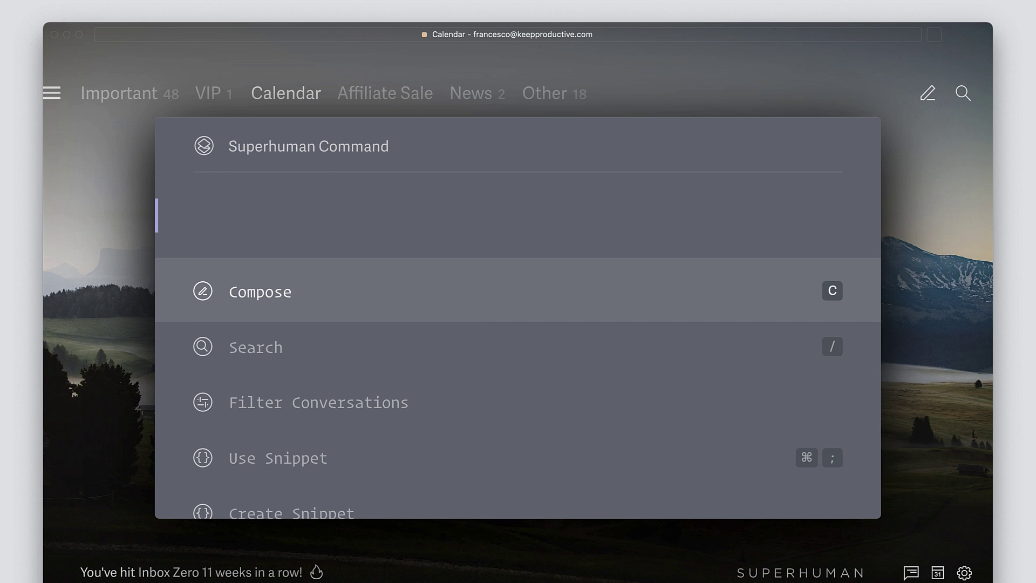
key(Escape)
key(Tab)
key(Tab)
Remind about Mailbrew in 30 minutes (10:18 AM), mark Axios Closer done, and move to the Other split.
text(h)
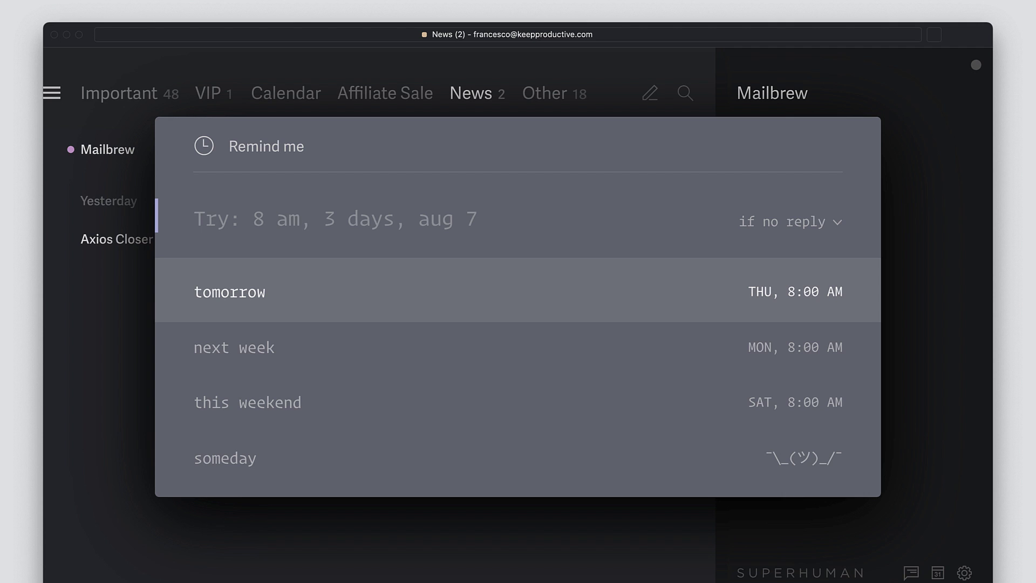
text(30)
key(Return)
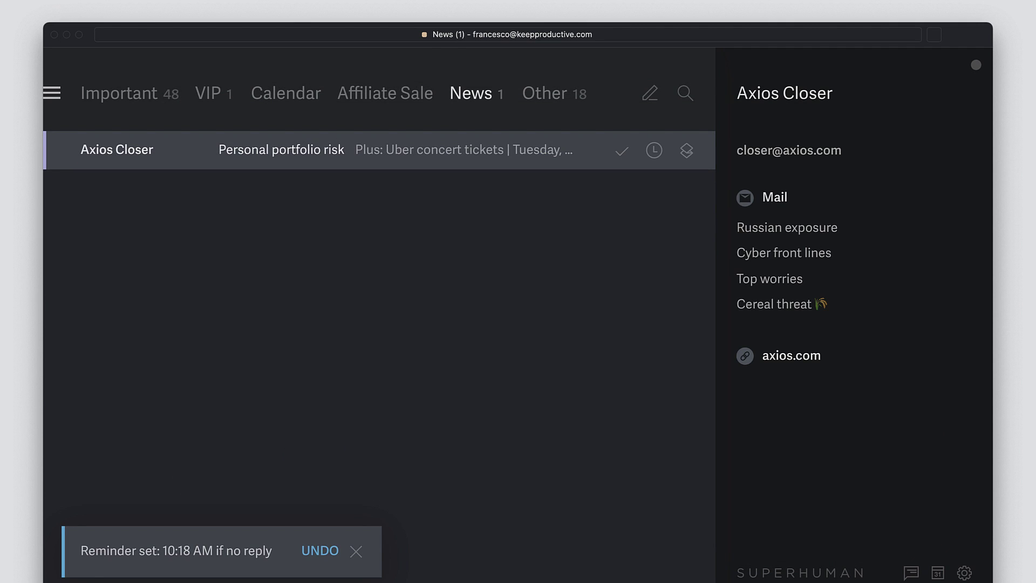
key(e)
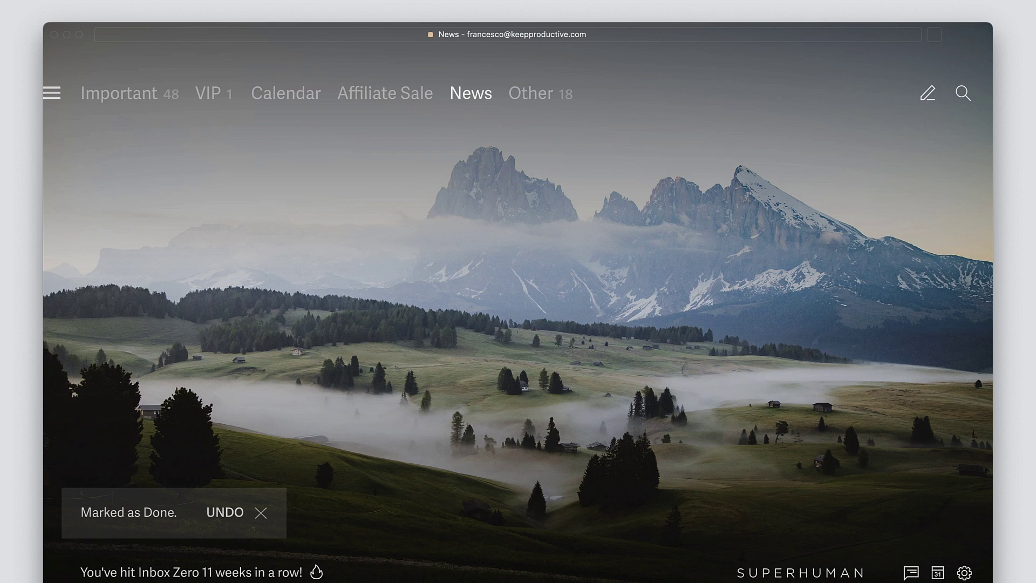
key(Tab)
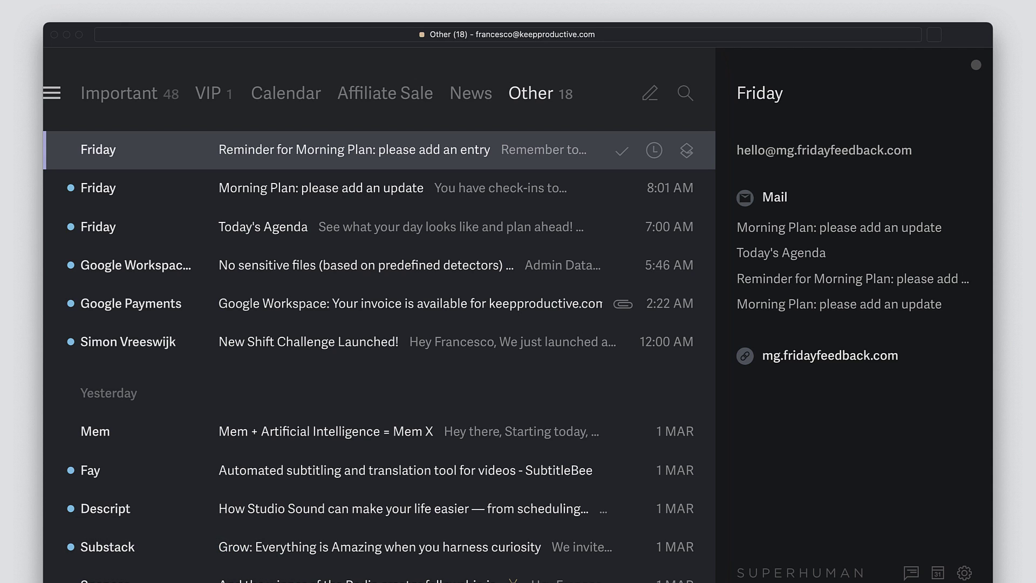
Open the Descript newsletter 'How Studio Sound can make your life easier'.
key(Down)
key(Down)
key(Down)
key(Down)
key(Down)
key(Down)
key(Down)
key(Down)
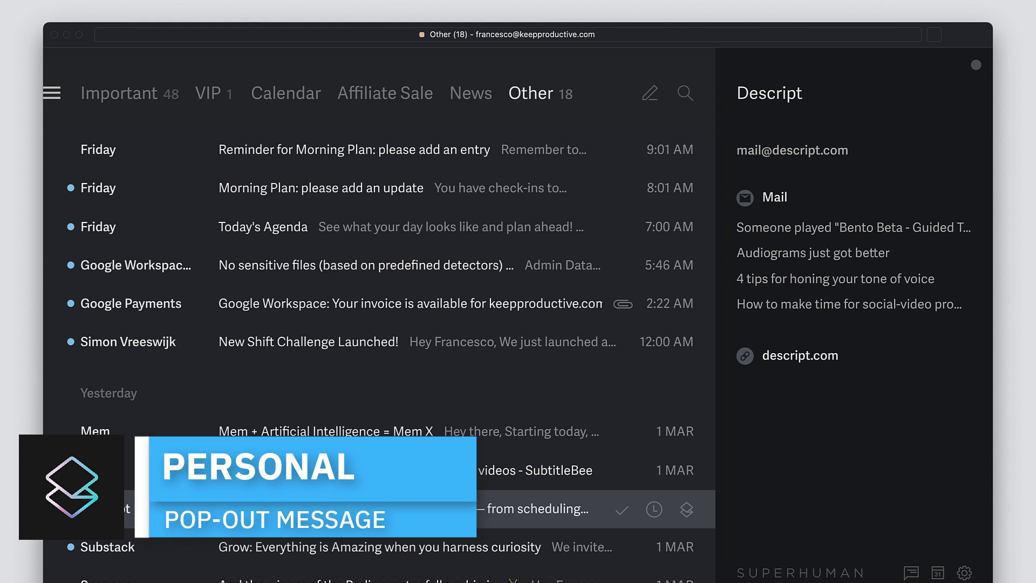
key(Return)
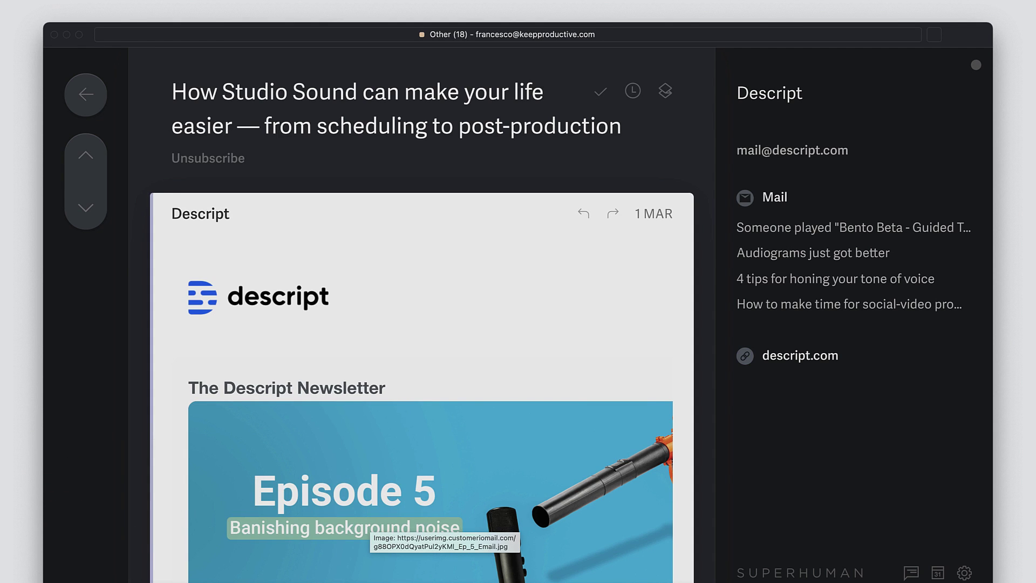
key(r)
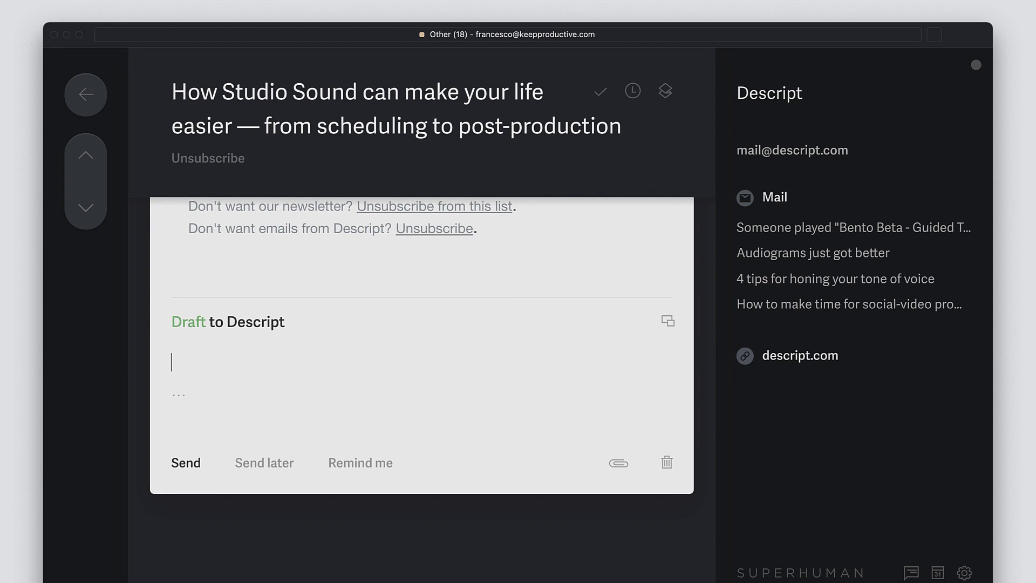
key(super+shift+p)
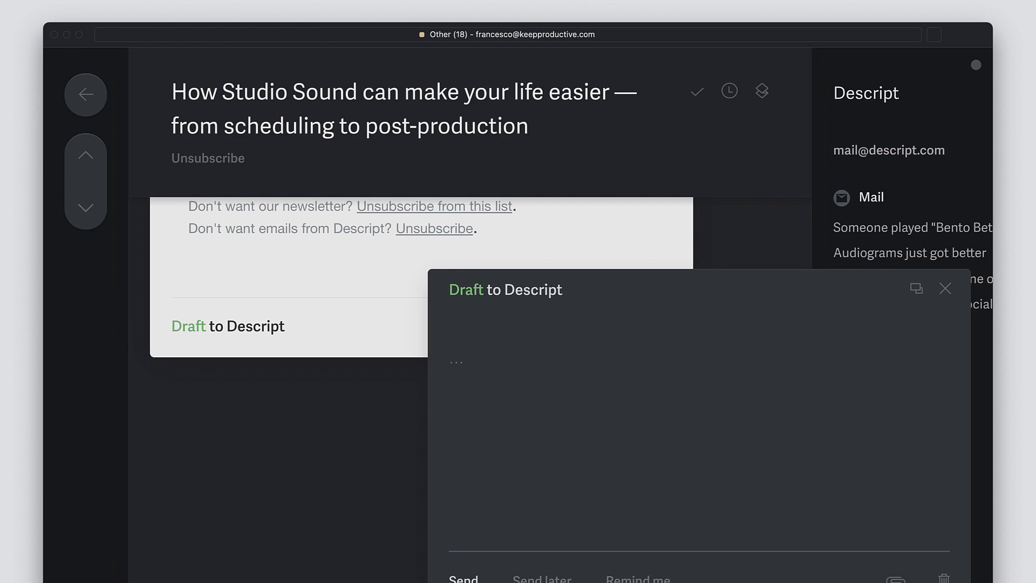
scroll(286, 324, up, 10)
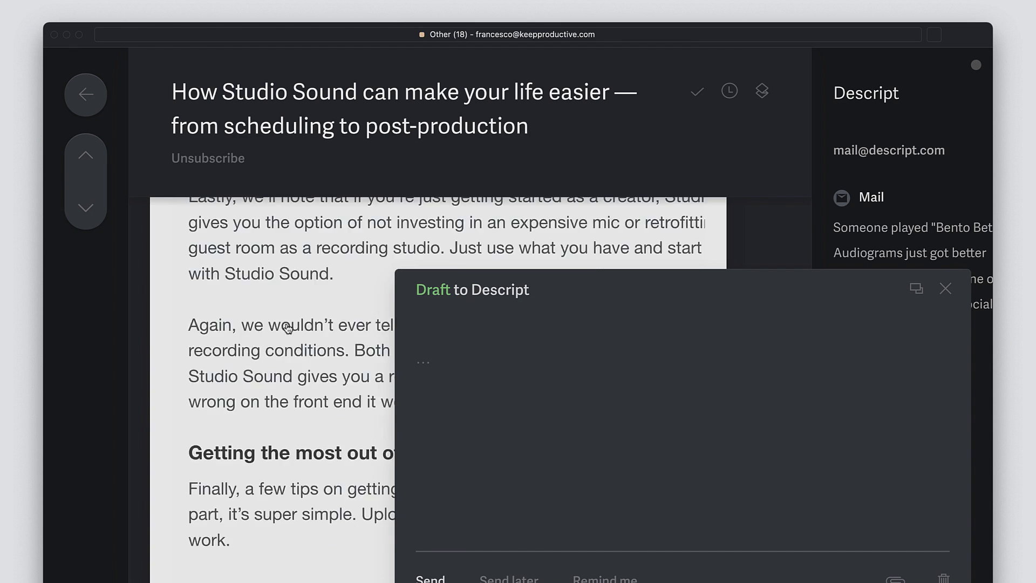
scroll(286, 323, up, 5)
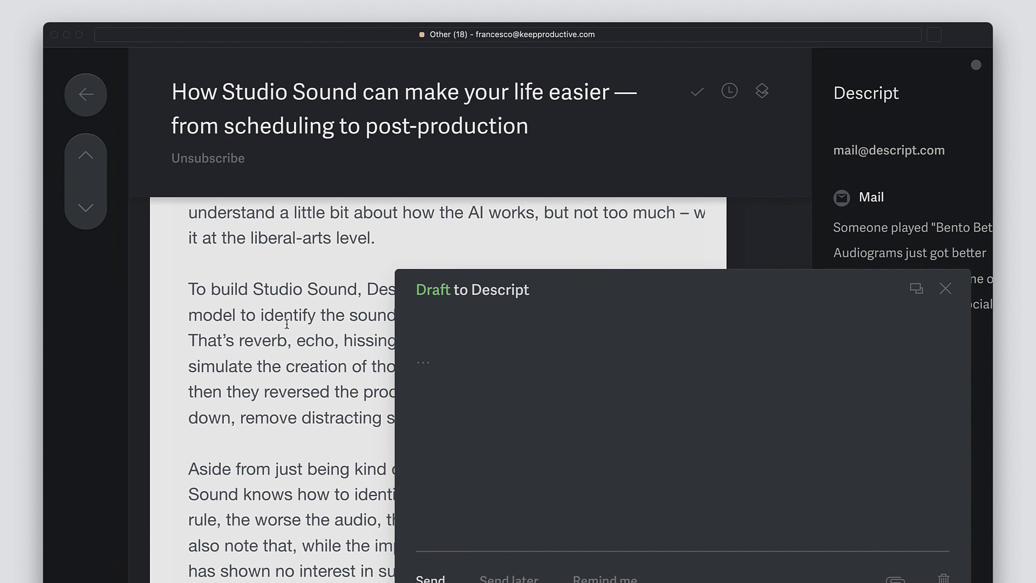
scroll(287, 324, up, 15)
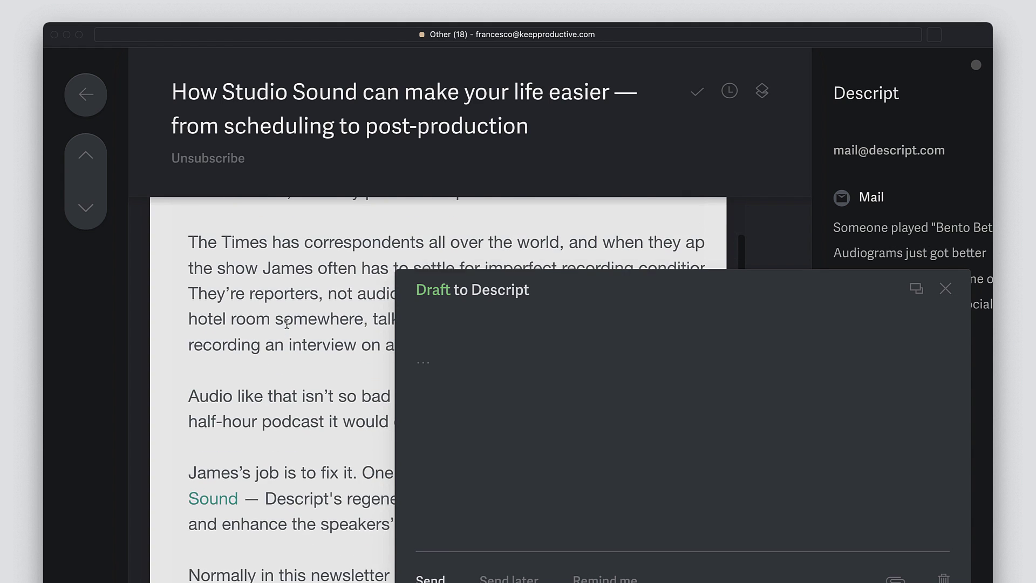
scroll(286, 324, up, 8)
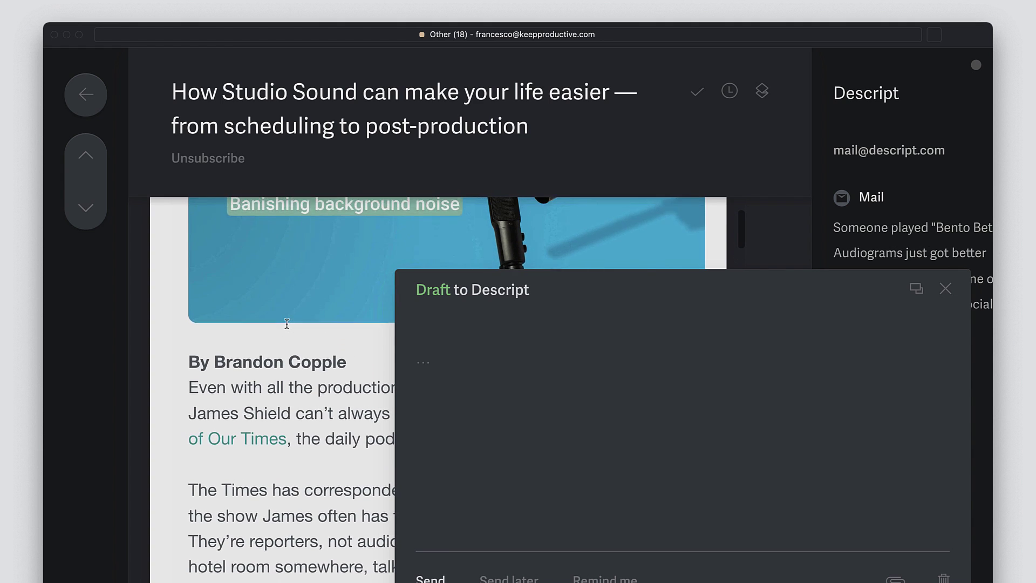
scroll(286, 324, up, 2)
scroll(286, 324, down, 2)
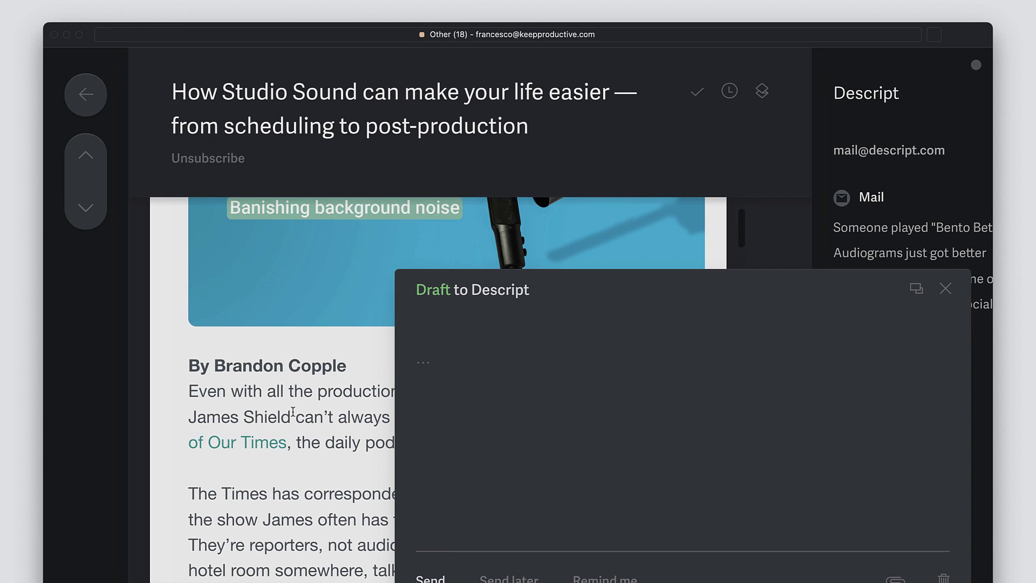
scroll(292, 412, down, 2)
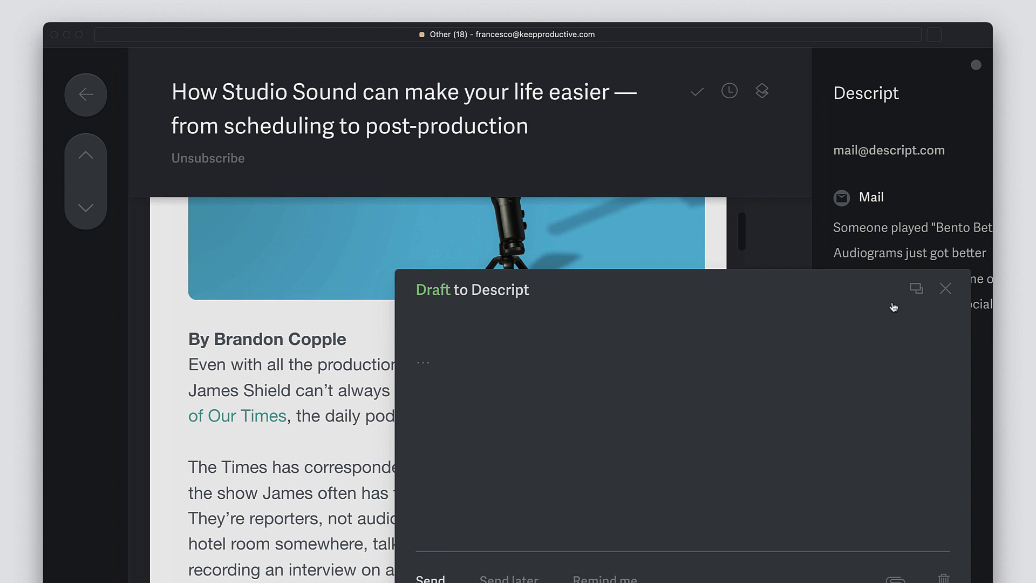
click(917, 288)
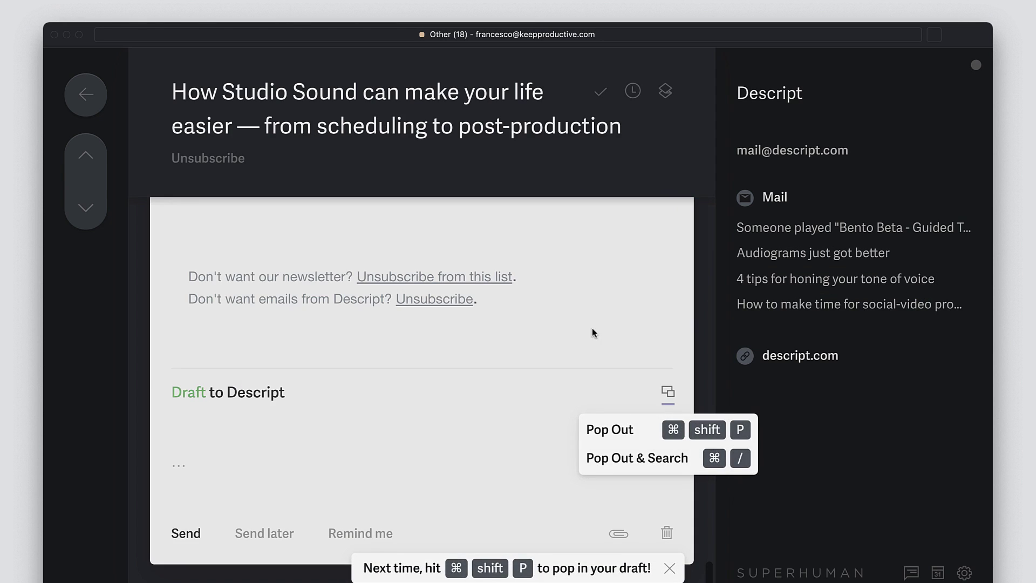
click(667, 533)
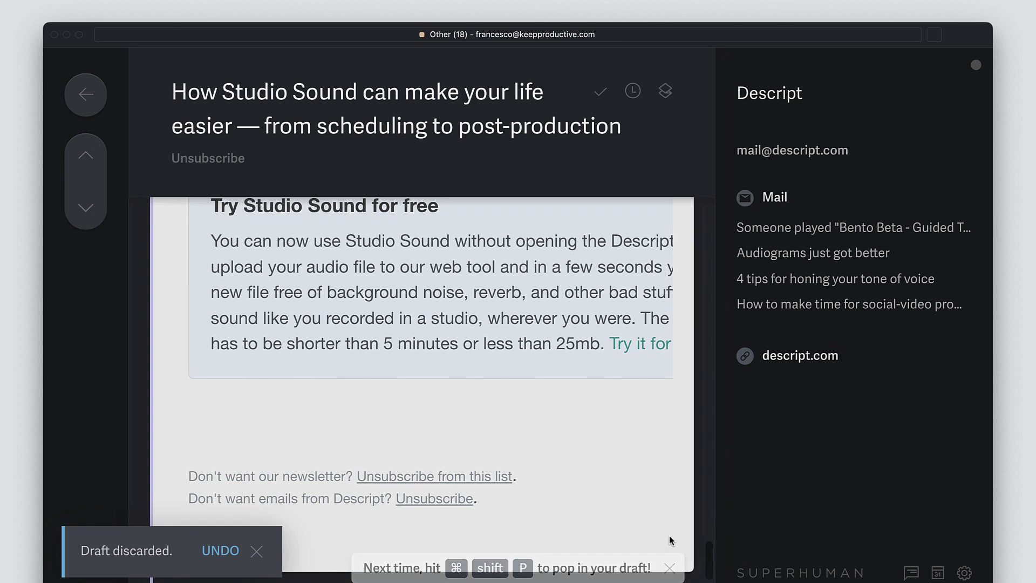
Close the Descript email and return to the message list.
click(85, 95)
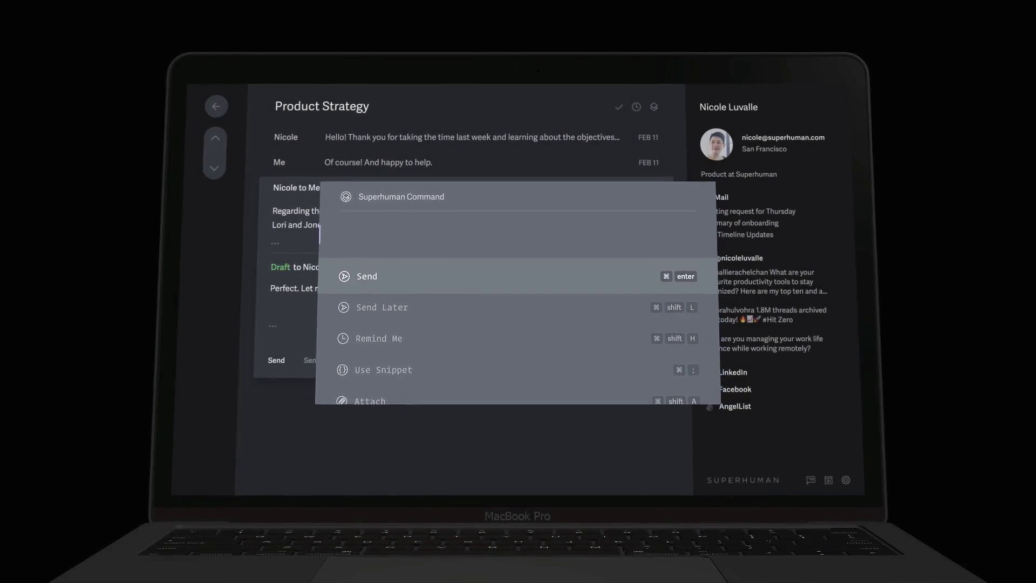
Schedule the Product Strategy draft with send later for Friday February 12th, 7:00 PM.
text(send later)
key(Return)
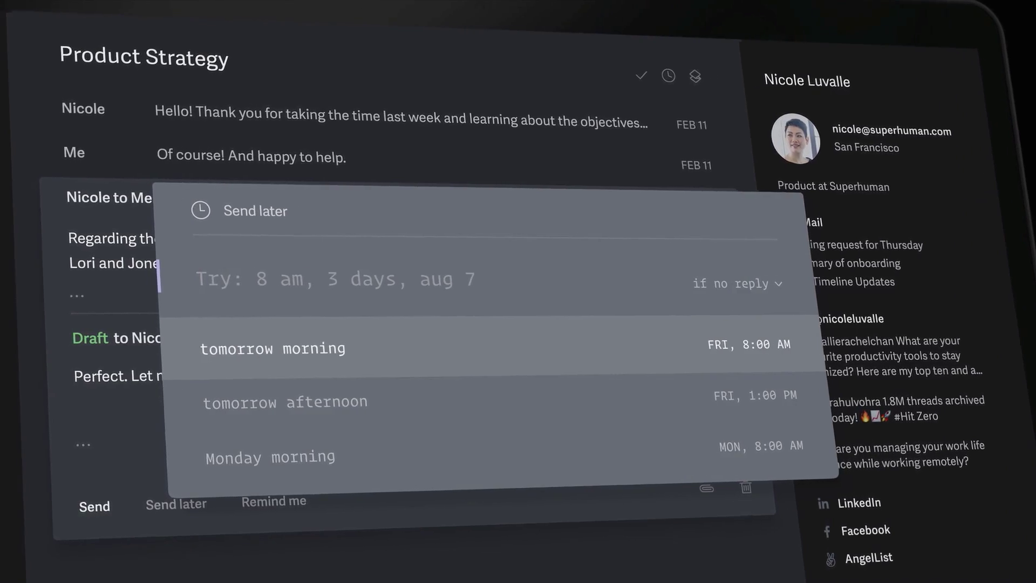
key(Return)
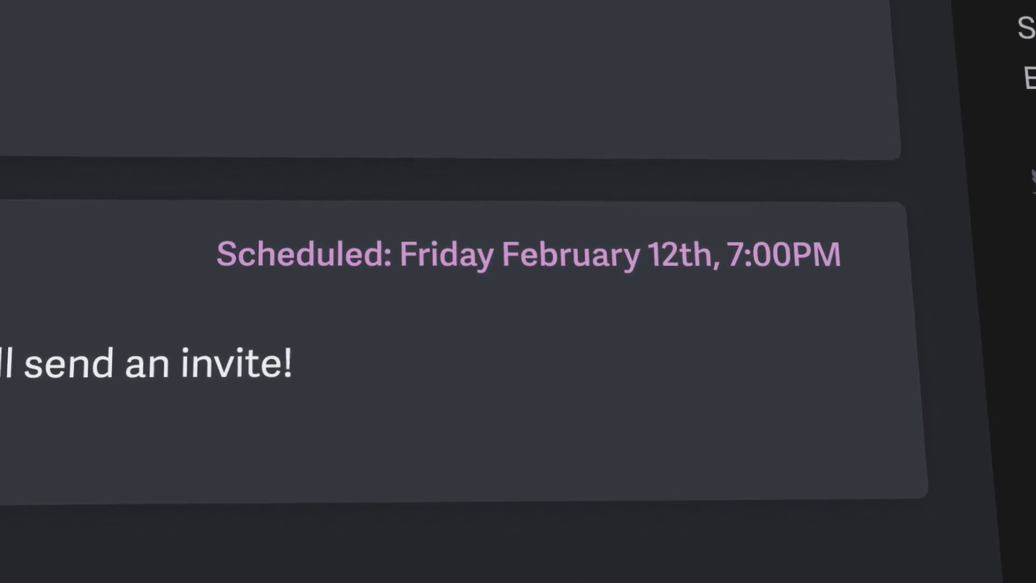